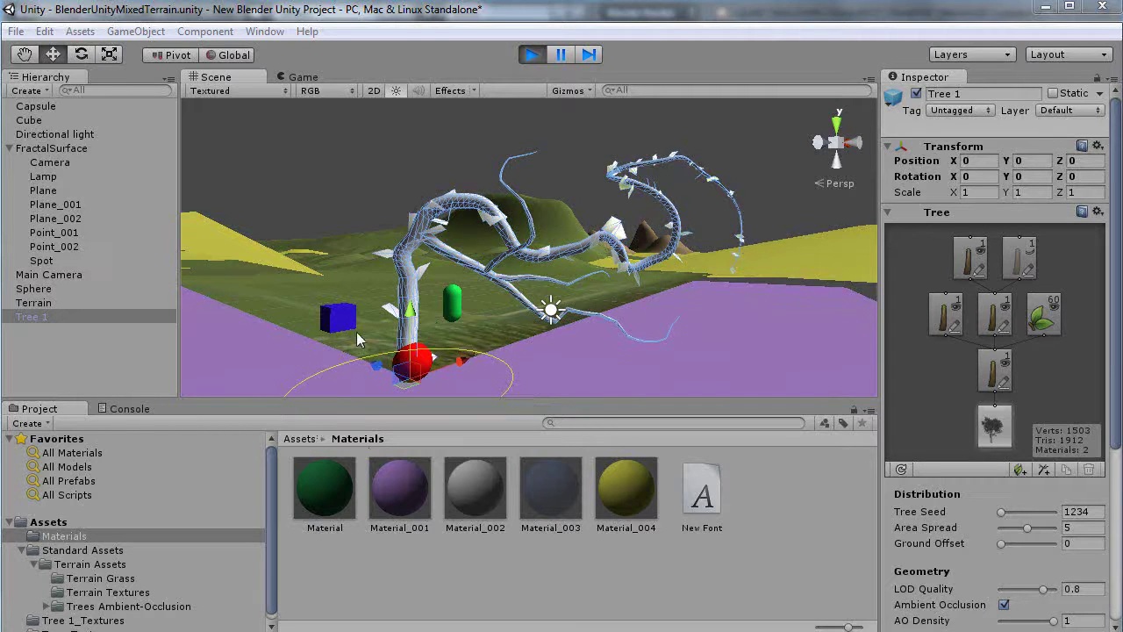
# Inspect the Terrain and Tree 1 objects in the scene
pyautogui.click(35, 304)
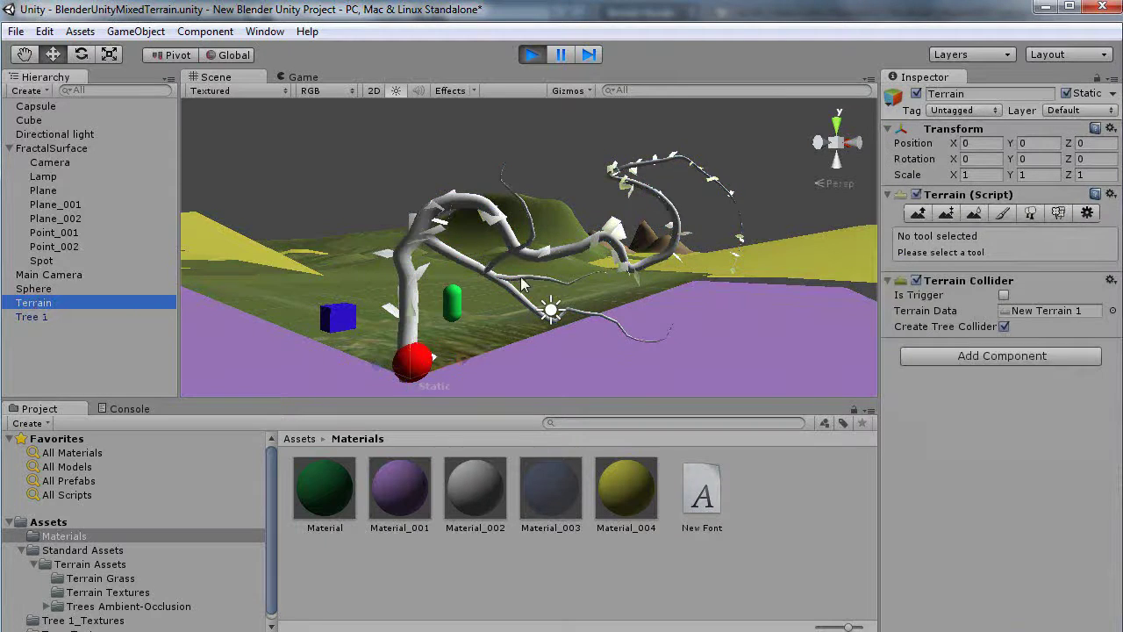
pyautogui.scroll(-2, 526, 288)
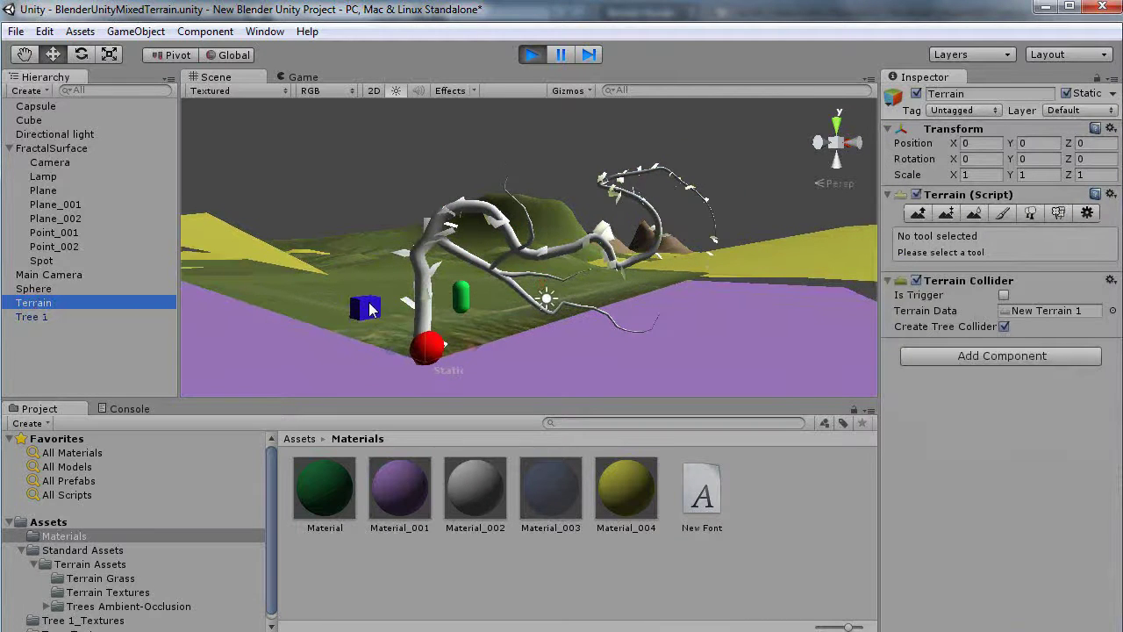
pyautogui.keyDown('alt'); pyautogui.moveTo(370, 308); pyautogui.dragTo(268, 348, button='right'); pyautogui.keyUp('alt')
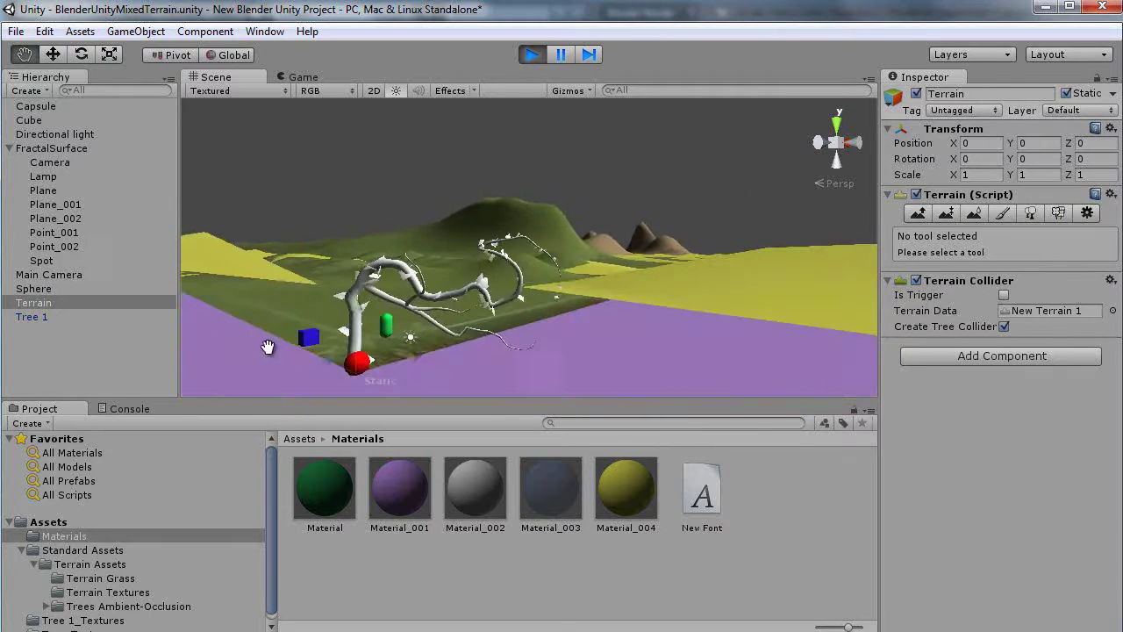
pyautogui.keyDown('alt'); pyautogui.moveTo(269, 348); pyautogui.dragTo(340, 307); pyautogui.keyUp('alt')
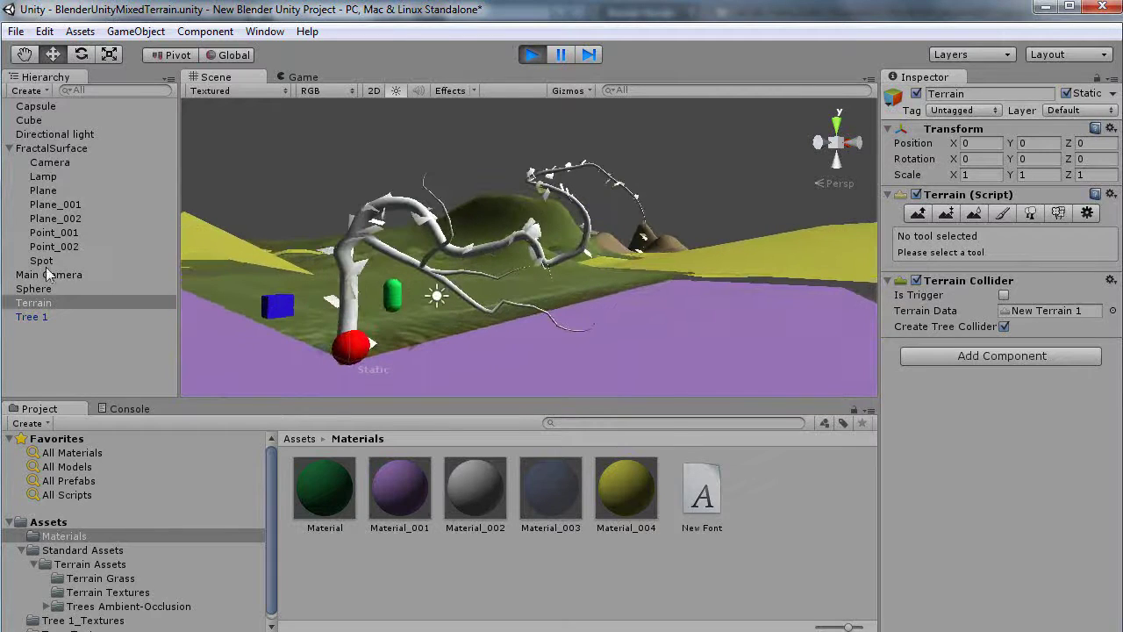
pyautogui.click(33, 317)
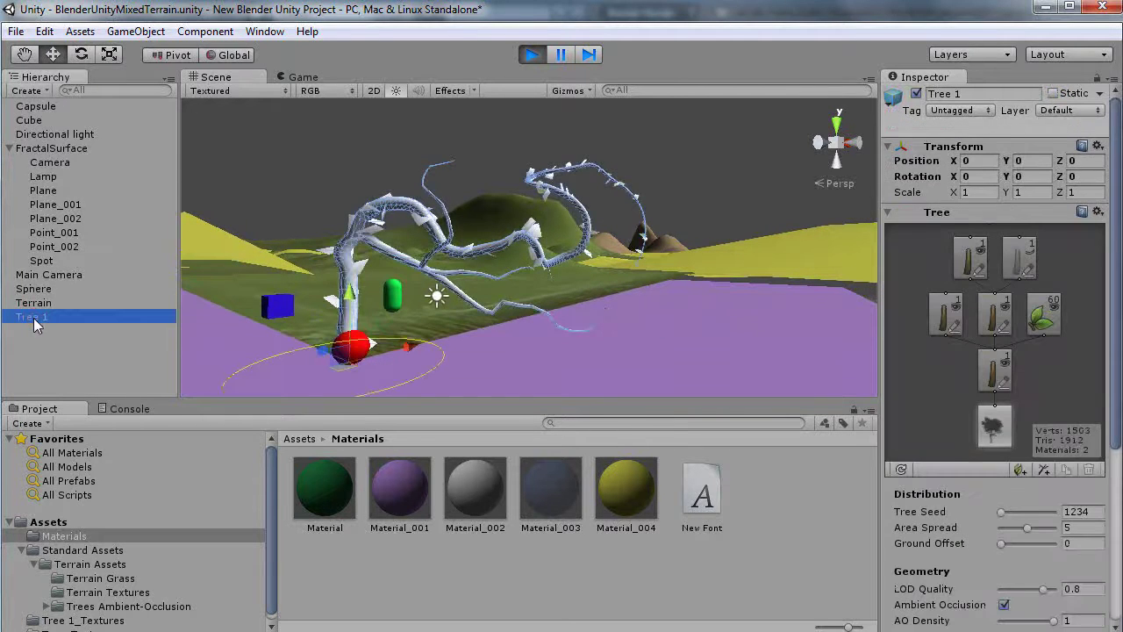
# Add a second Tree object to the scene, delete it again and reselect the original tree
pyautogui.click(28, 91)
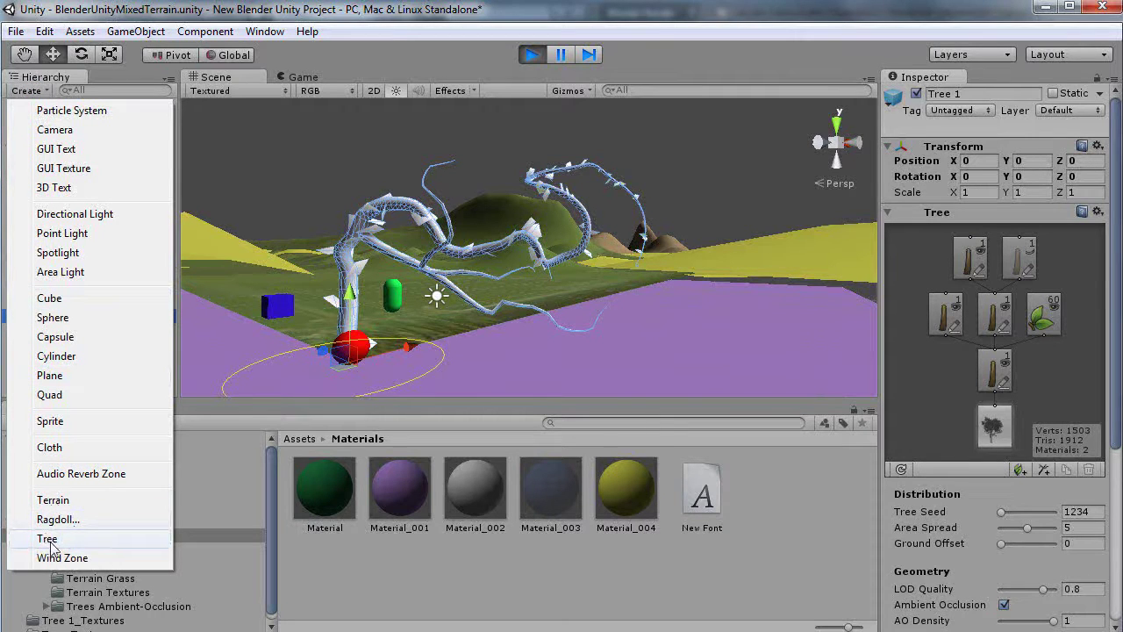
pyautogui.click(131, 539)
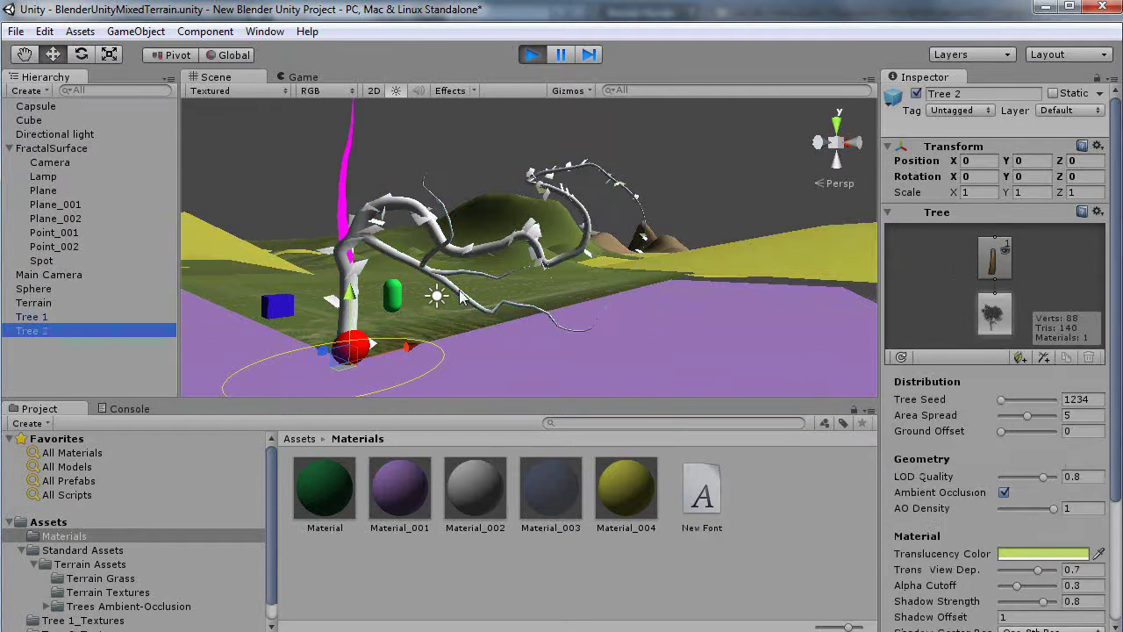
pyautogui.rightClick(80, 333)
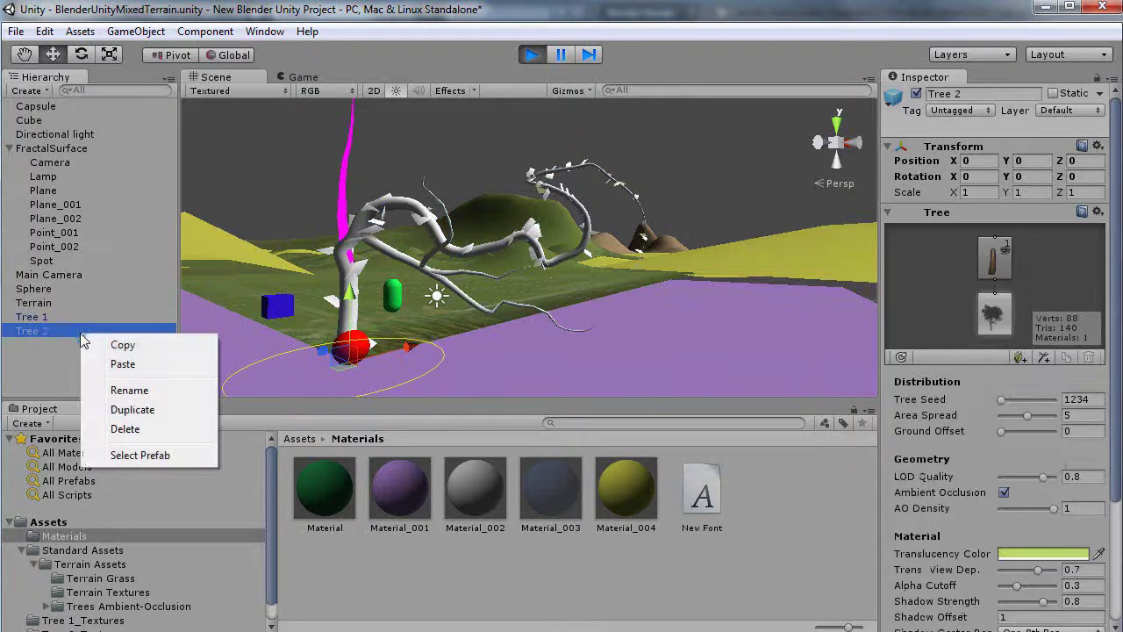
pyautogui.click(132, 426)
pyautogui.scroll(2, 290, 334)
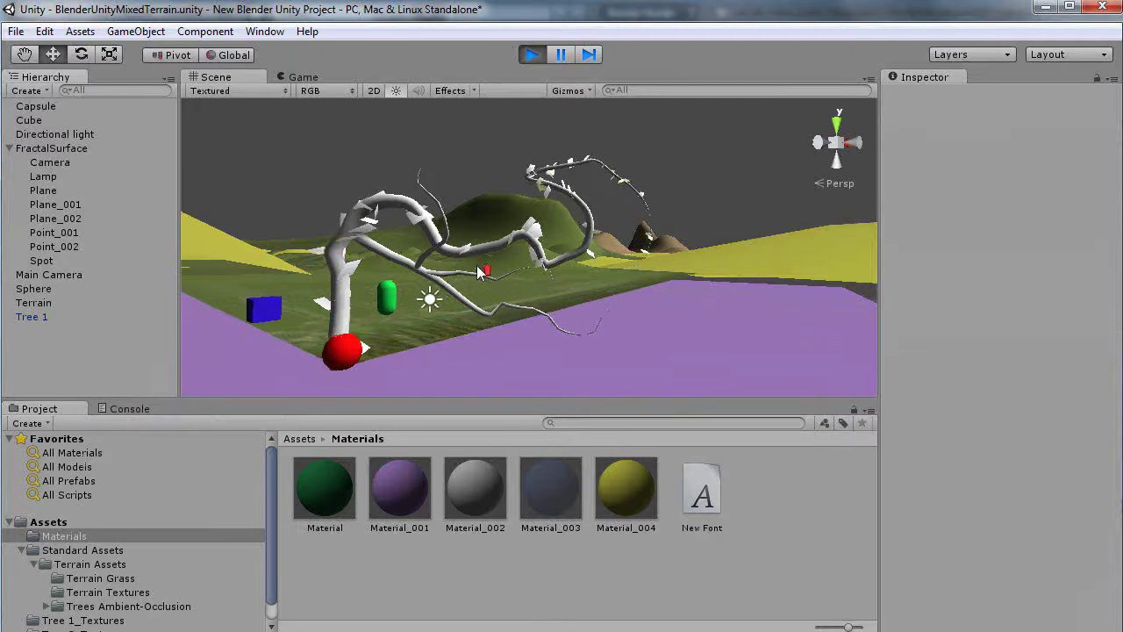
pyautogui.click(326, 290)
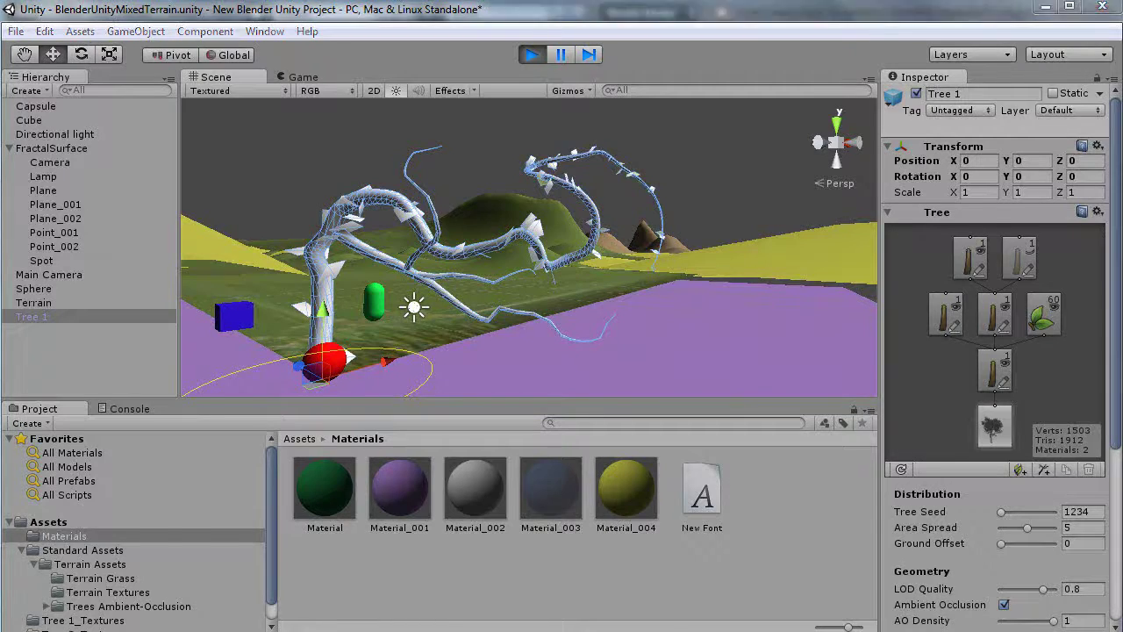
# Switch to Blender and make sure the Sapling add-on is enabled in the user preferences
pyautogui.hotkey('alt', 'Tab')
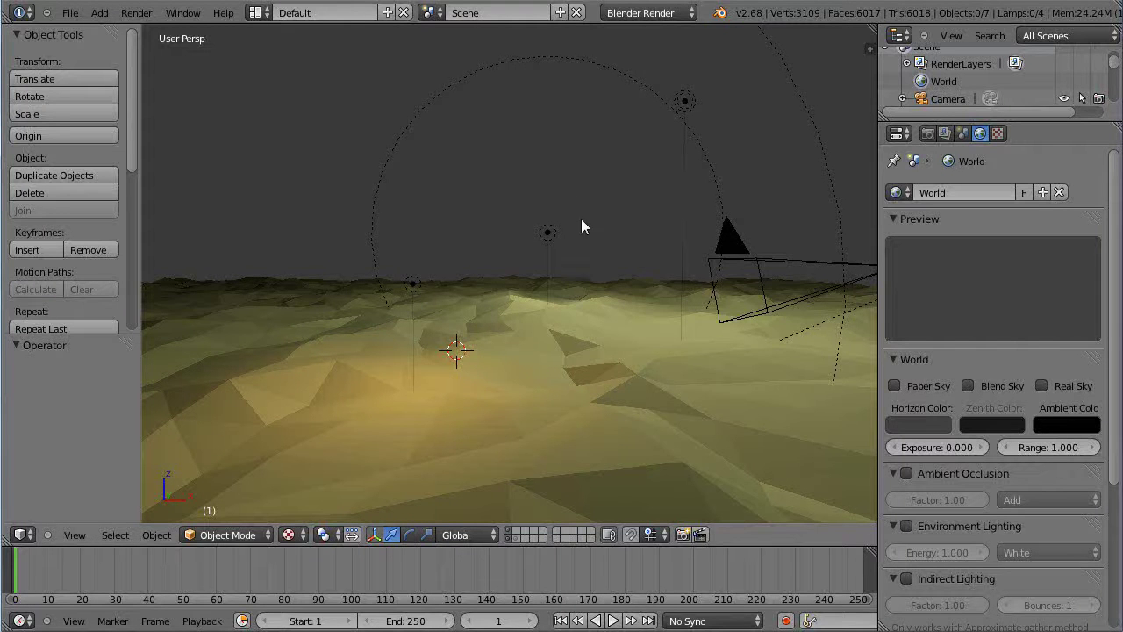
pyautogui.moveTo(527, 368); pyautogui.dragTo(580, 331, button='middle')
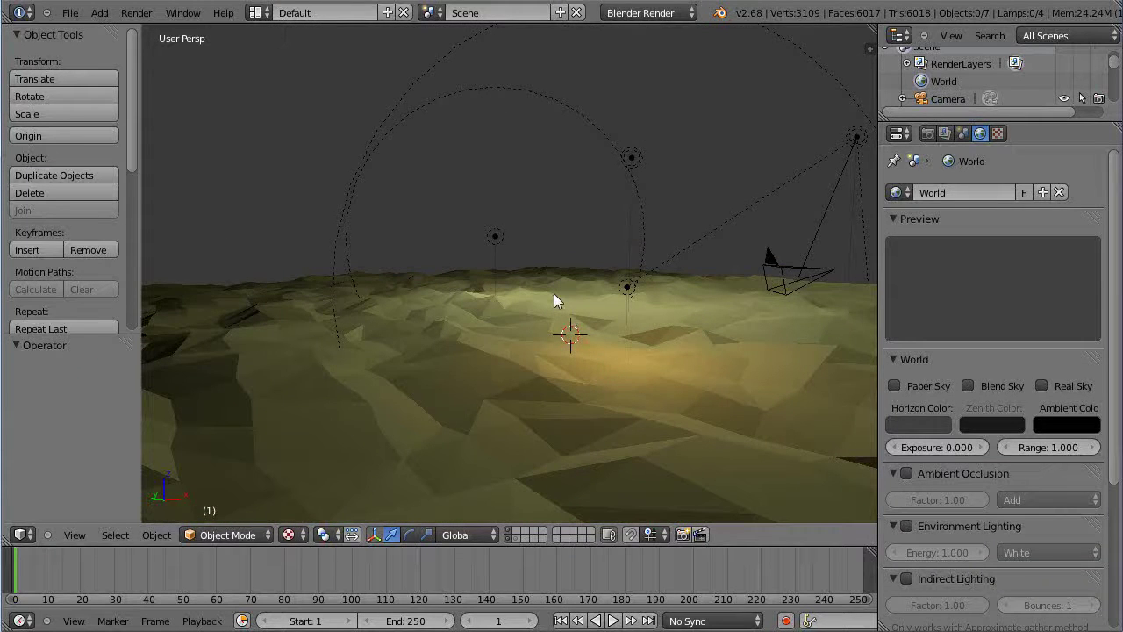
pyautogui.click(69, 14)
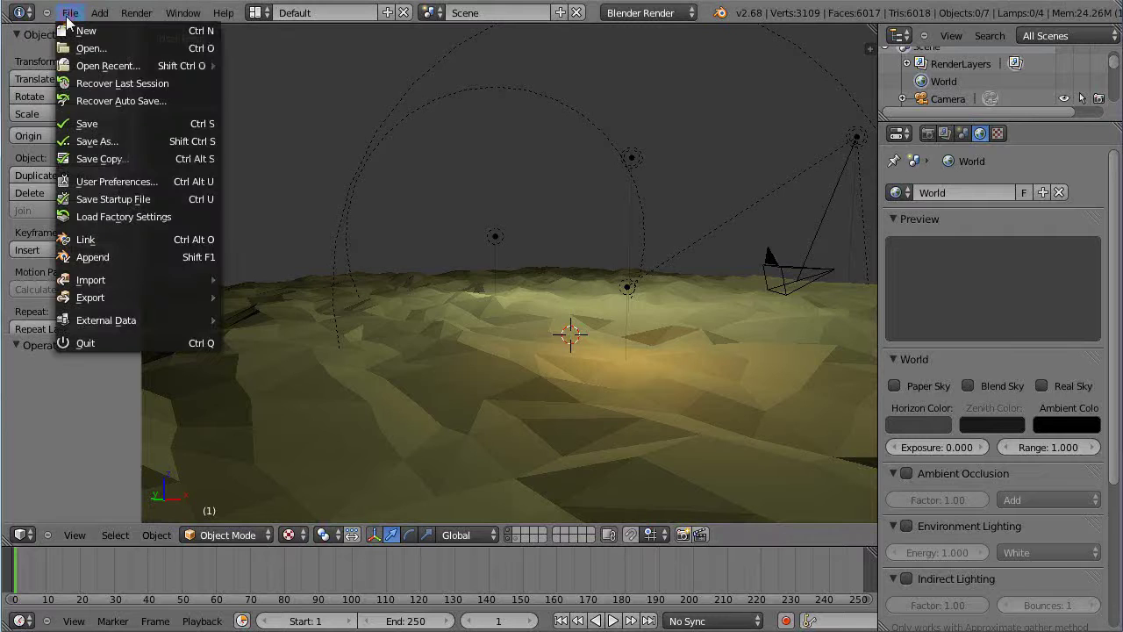
pyautogui.click(113, 182)
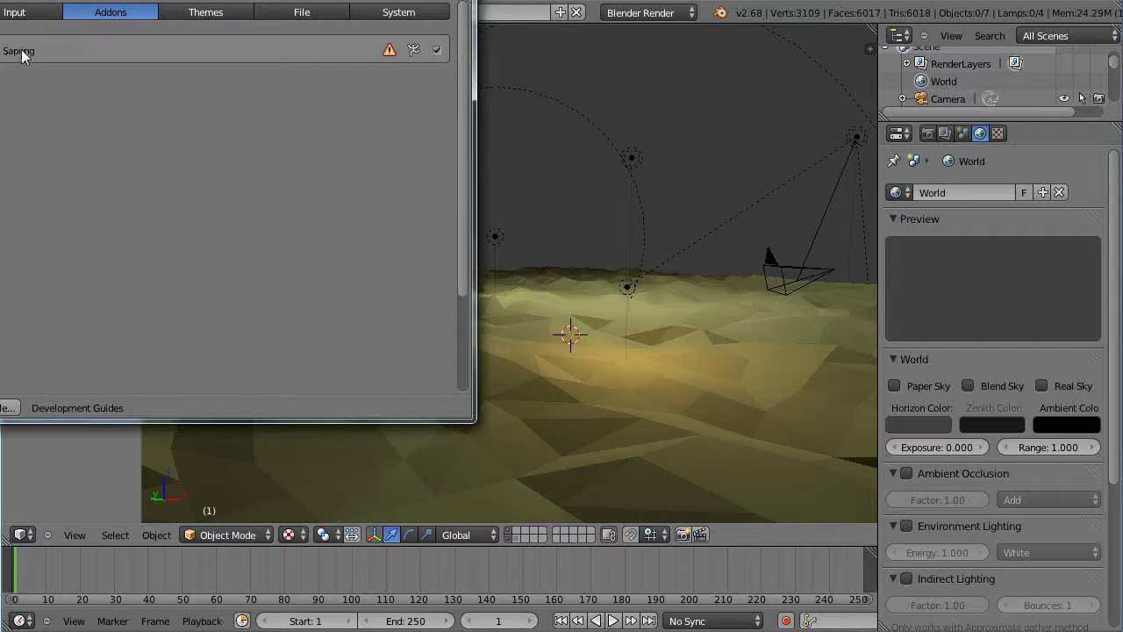
pyautogui.click(437, 50)
pyautogui.click(437, 50)
pyautogui.hotkey('alt', 'F4')
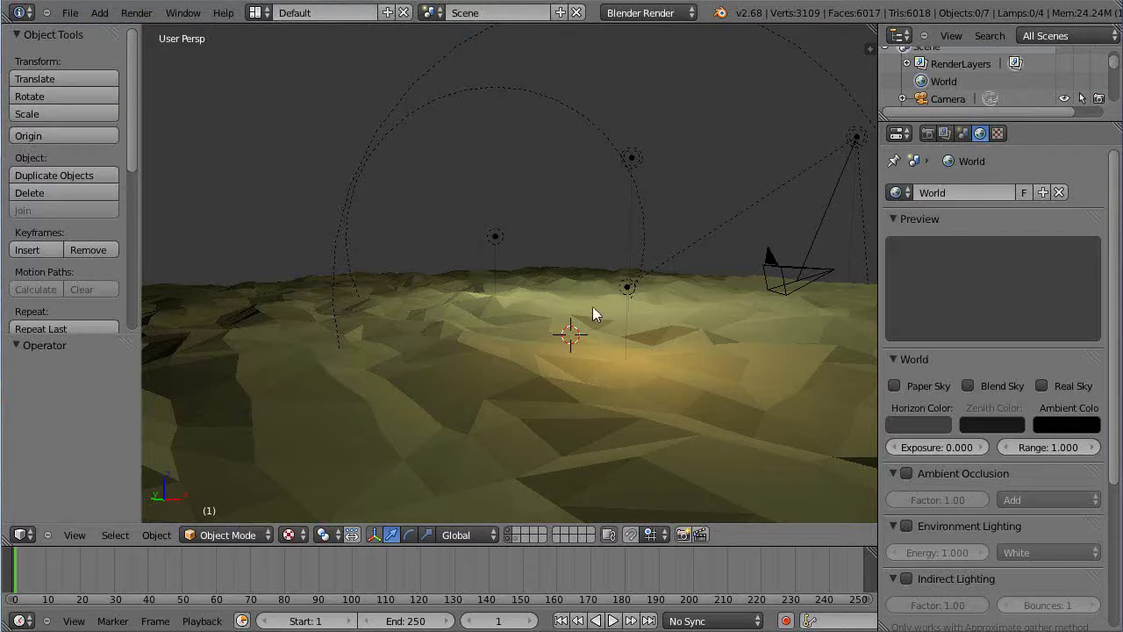
pyautogui.hotkey('shift', 'a')
pyautogui.moveTo(472, 372)
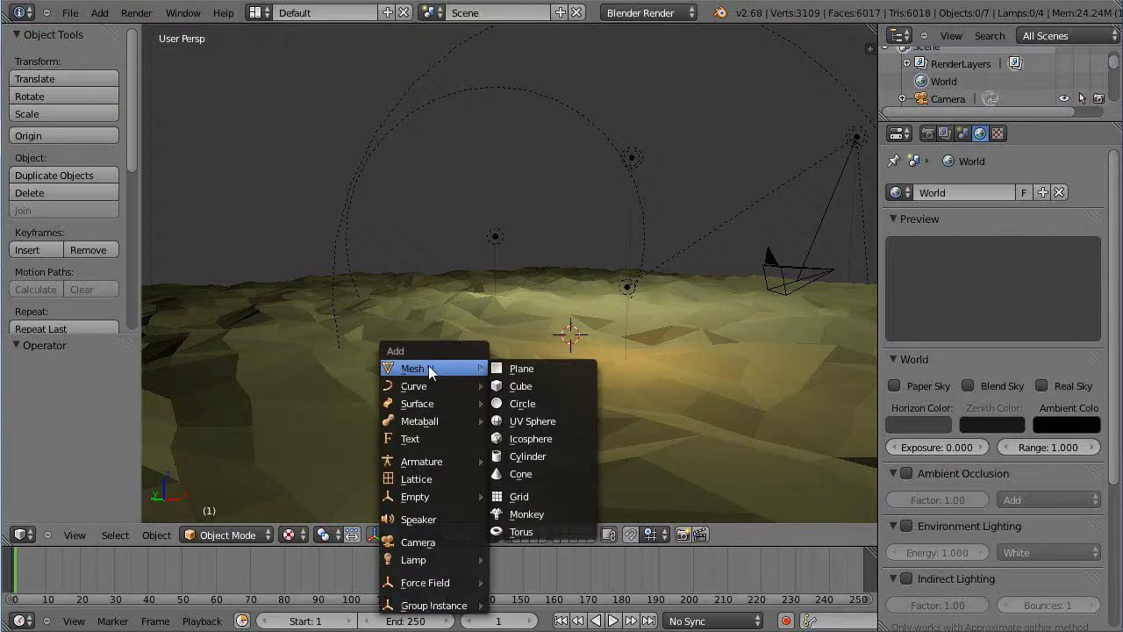
pyautogui.moveTo(421, 388)
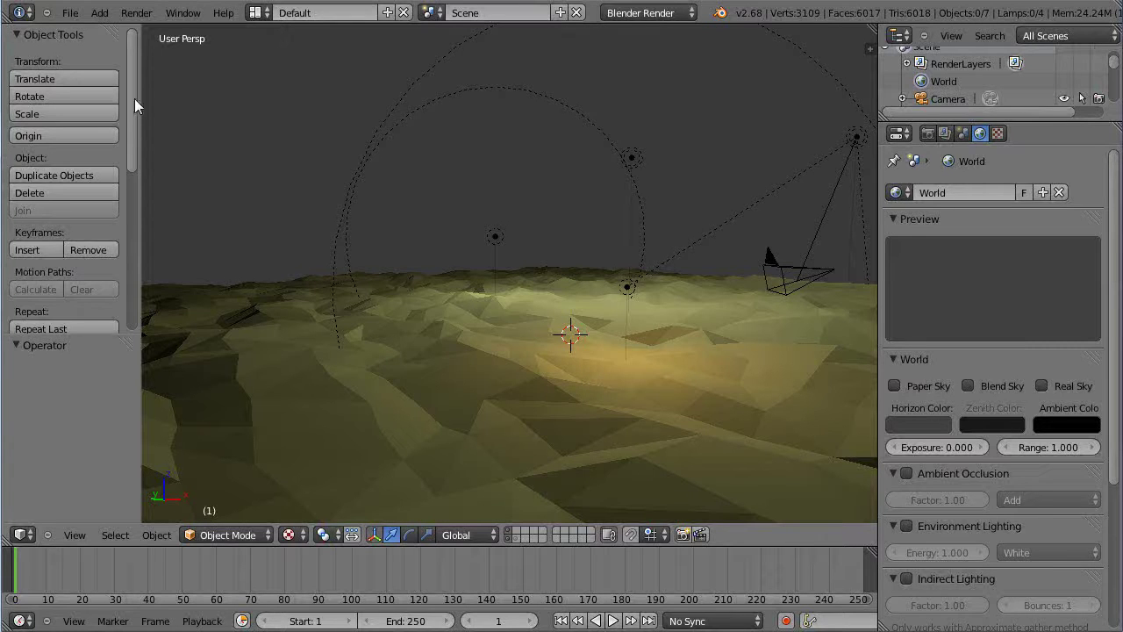
pyautogui.scroll(-5, 134, 98)
pyautogui.scroll(5, 105, 158)
pyautogui.press('t')
pyautogui.press('t')
pyautogui.moveTo(138, 153); pyautogui.dragTo(130, 323)
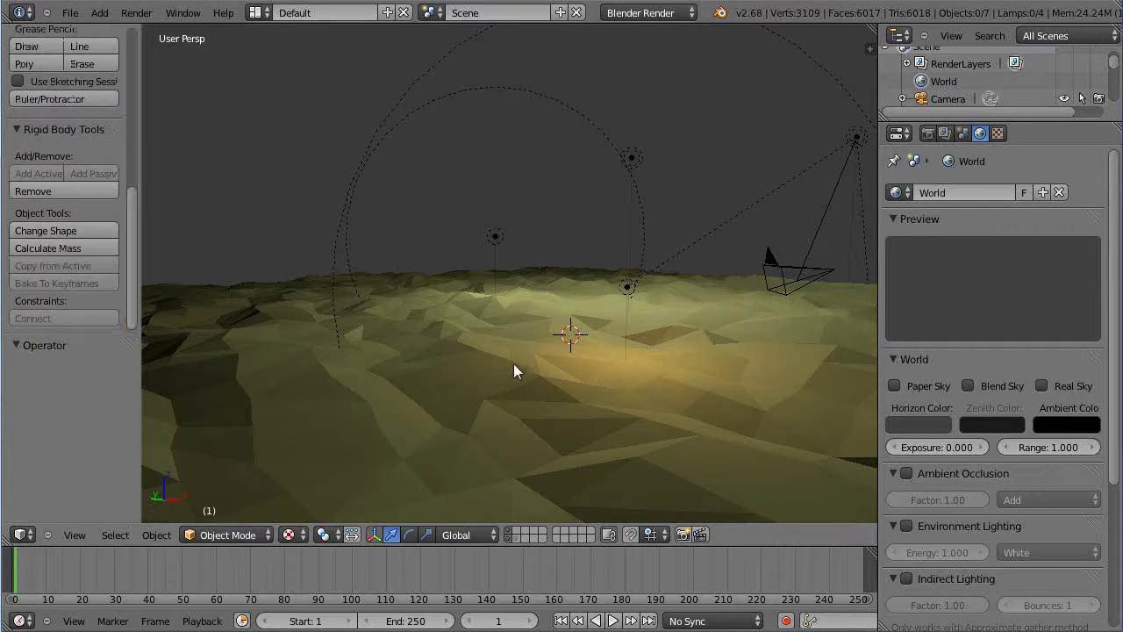
# Add a Sapling tree curve at the 3D cursor on the terrain and bring the whole tree into view
pyautogui.hotkey('shift', 'a')
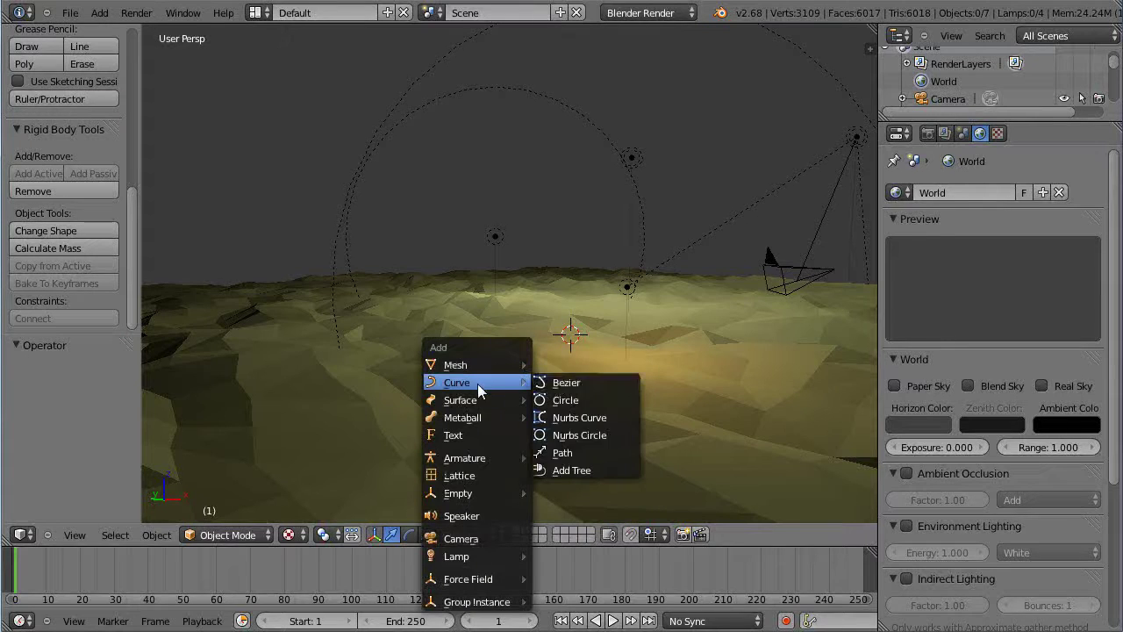
pyautogui.click(571, 471)
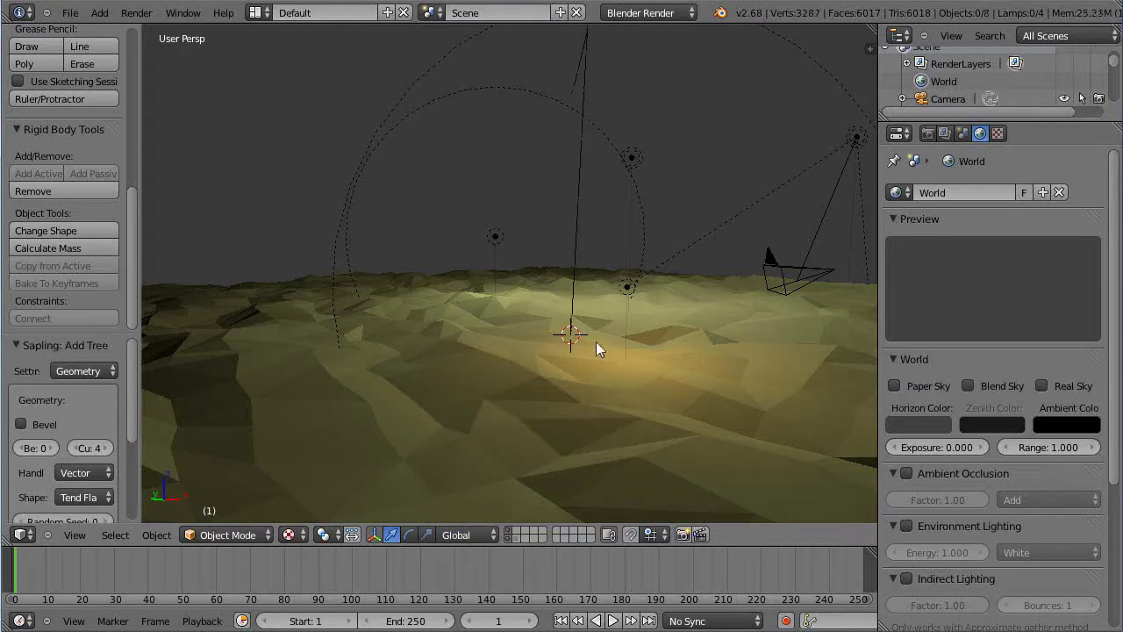
pyautogui.scroll(-5, 592, 307)
pyautogui.scroll(6, 592, 307)
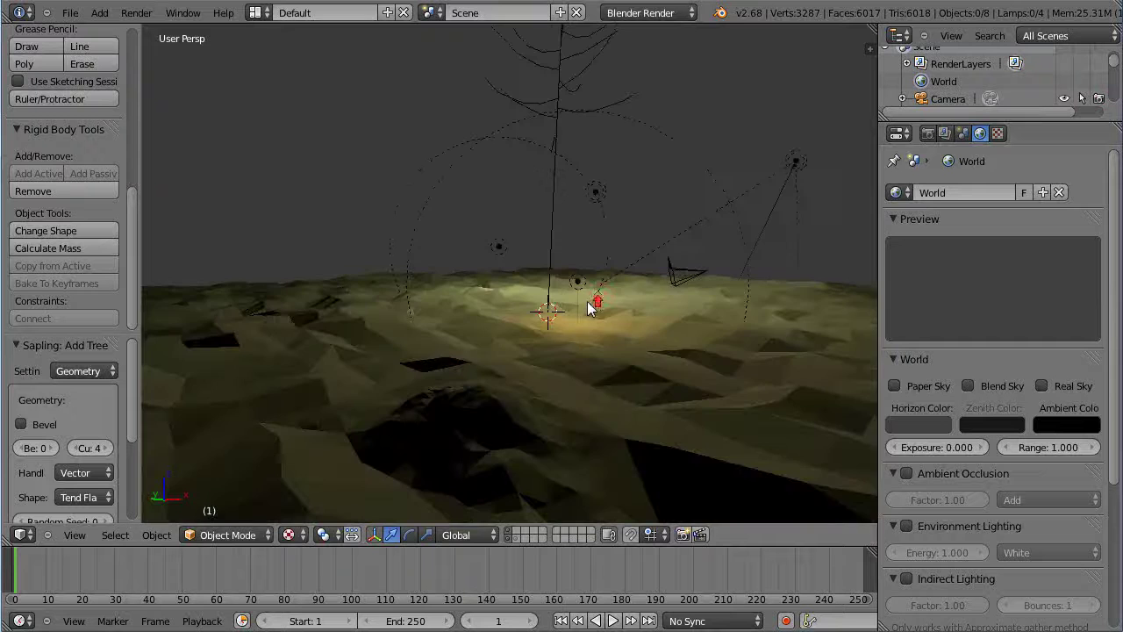
pyautogui.scroll(-2, 588, 298)
pyautogui.moveTo(604, 351); pyautogui.dragTo(629, 371, button='middle')
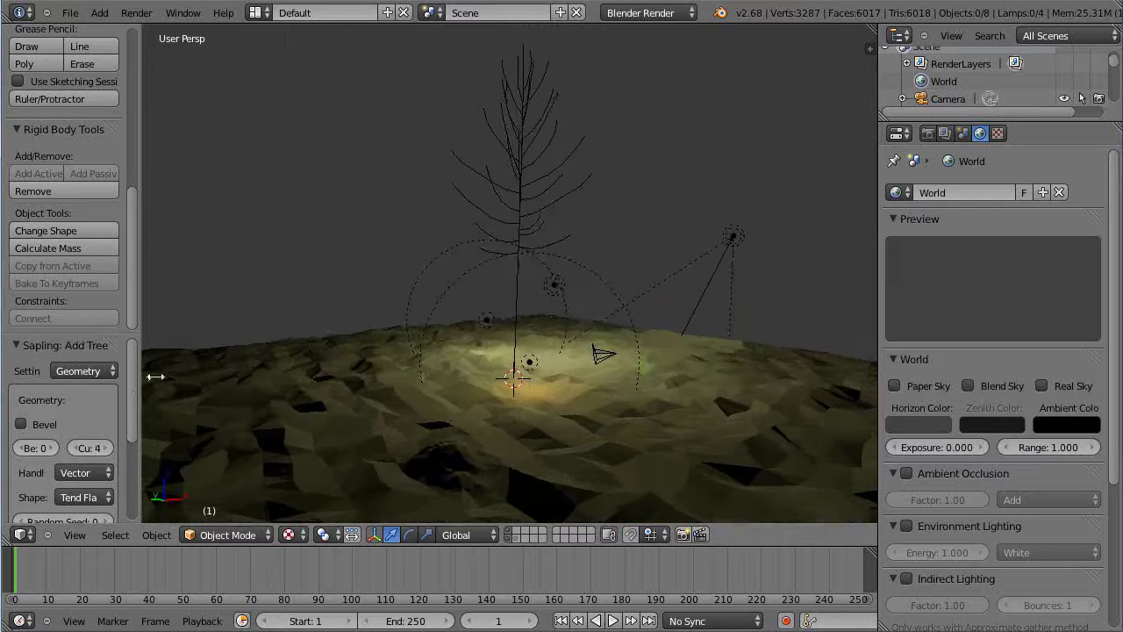
# Enlarge the Sapling Add Tree settings area so that all Geometry options are accessible
pyautogui.scroll(-2, 130, 396)
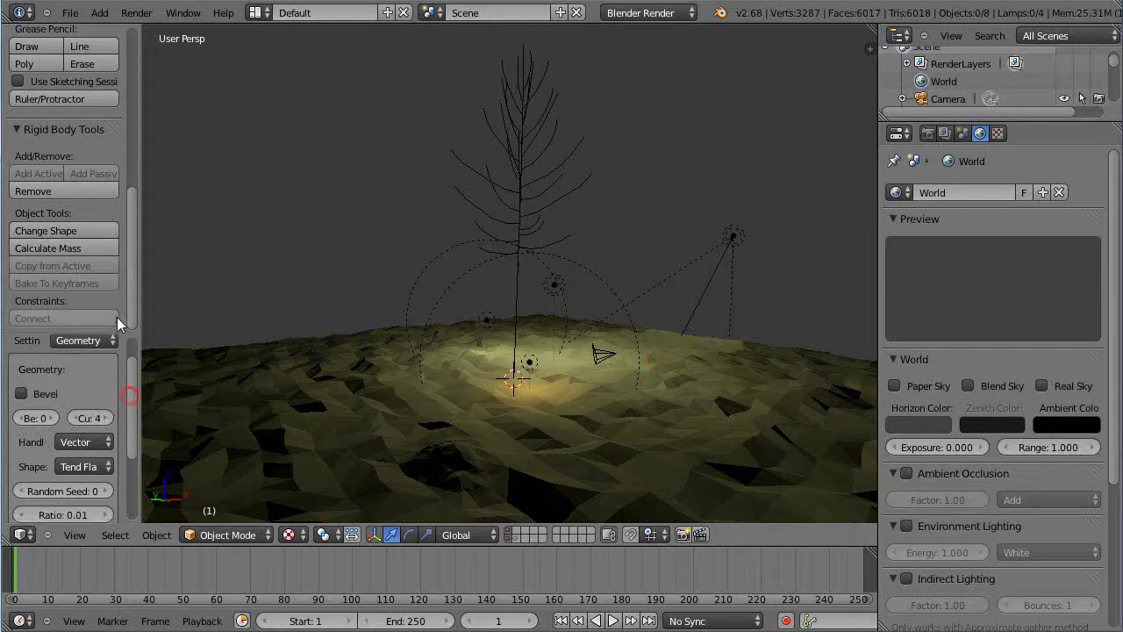
pyautogui.moveTo(84, 334); pyautogui.dragTo(117, 129)
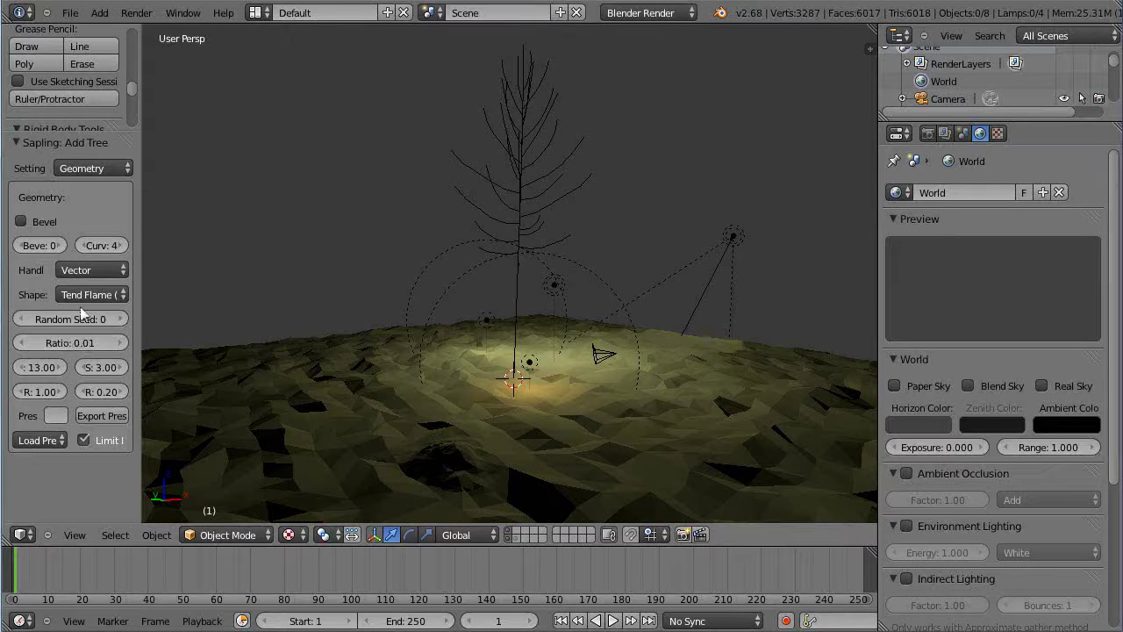
pyautogui.click(83, 440)
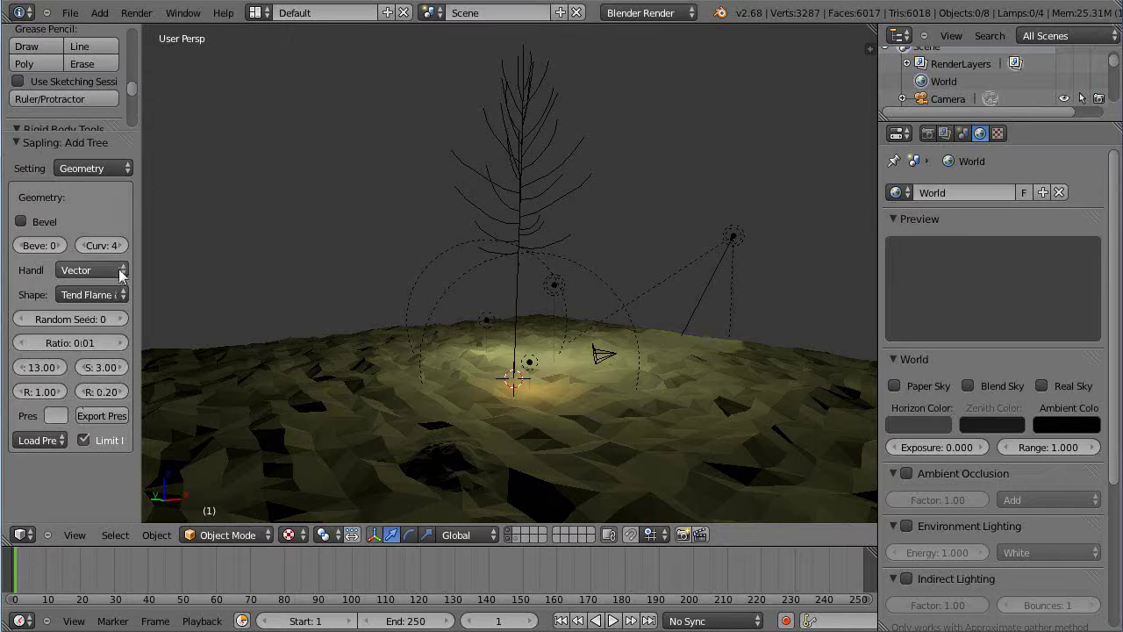
# Set the tree's random seed to 9, its shape to Hemispherical and its scale to 9.08
pyautogui.click(50, 321)
pyautogui.write('11')
pyautogui.press('Return')
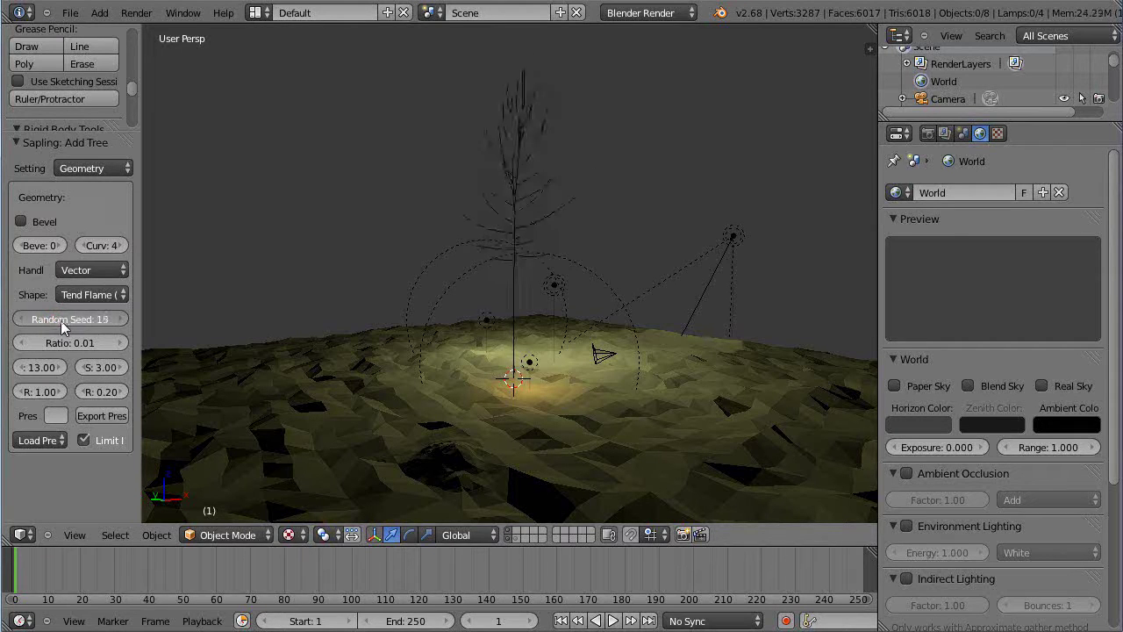
pyautogui.moveTo(59, 320); pyautogui.dragTo(54, 320)
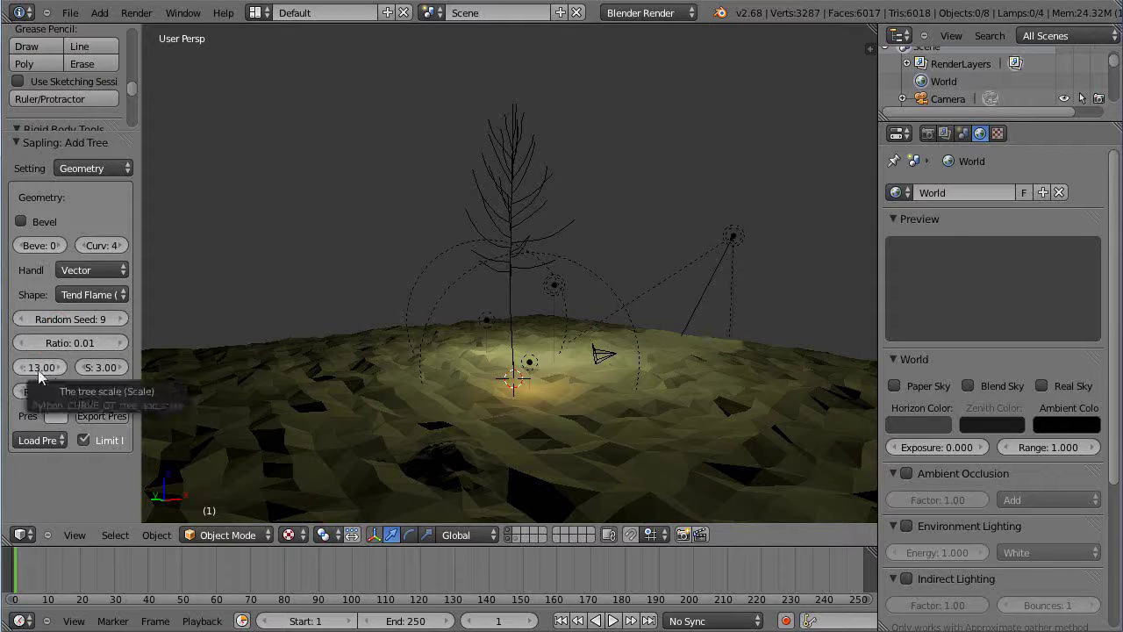
pyautogui.moveTo(38, 369)
pyautogui.mouseDown()
pyautogui.moveTo(48, 371)
pyautogui.moveTo(26, 369)
pyautogui.mouseUp()
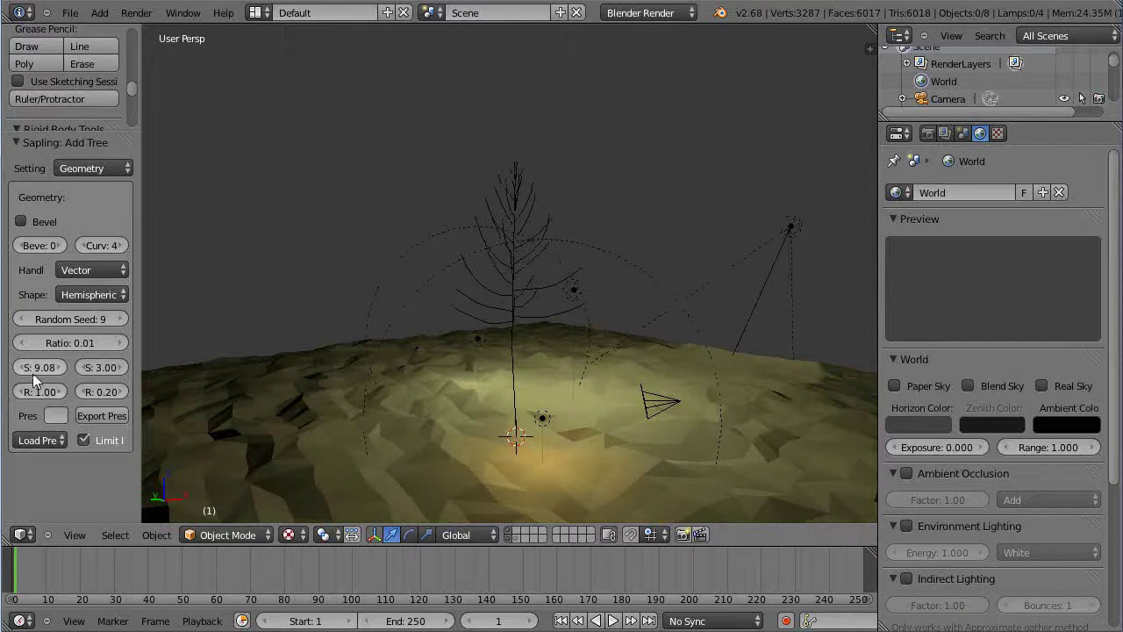
# In the tree's Branch Splitting settings, set the first Branches value to 76 and Levels to 4
pyautogui.click(98, 168)
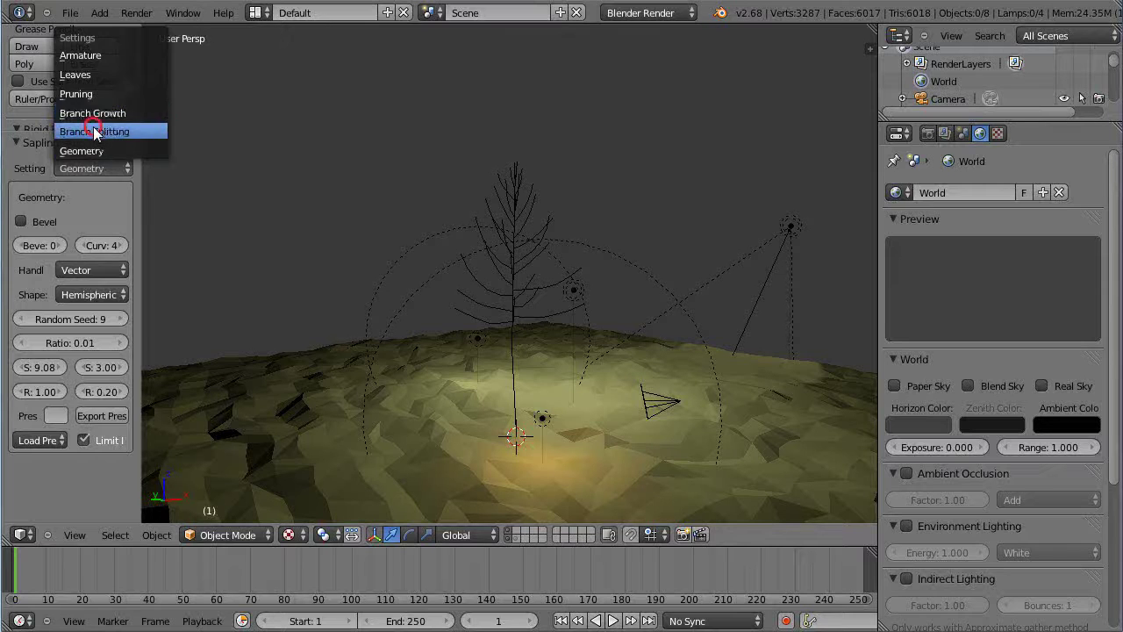
pyautogui.click(95, 131)
pyautogui.click(36, 313)
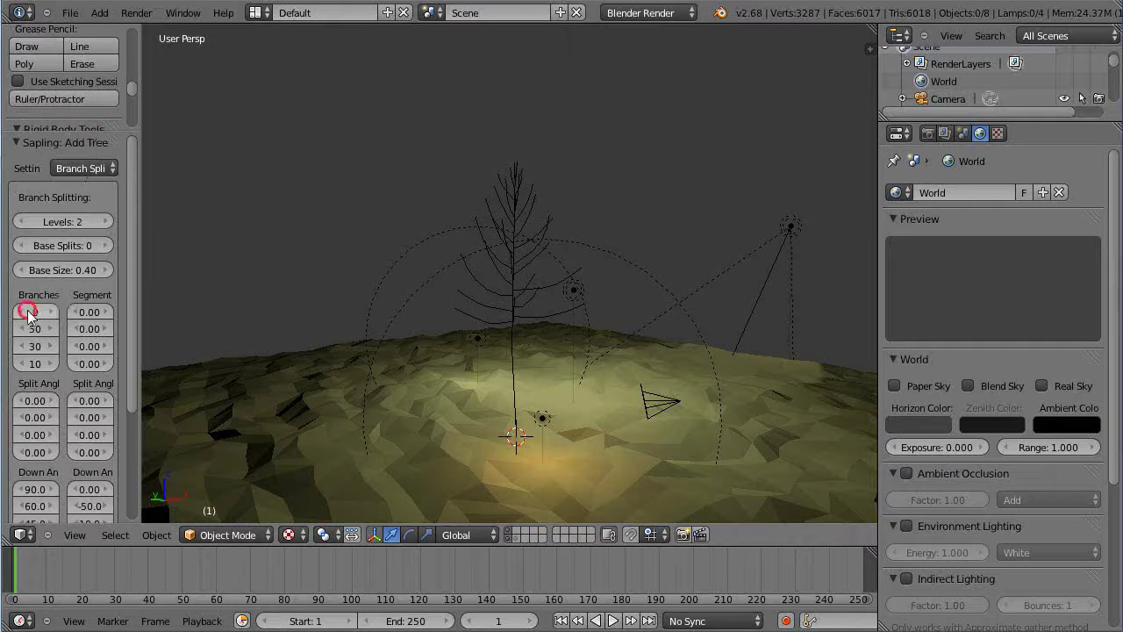
pyautogui.write('302')
pyautogui.moveTo(49, 322)
pyautogui.mouseDown()
pyautogui.moveTo(14, 323)
pyautogui.moveTo(30, 324)
pyautogui.mouseUp()
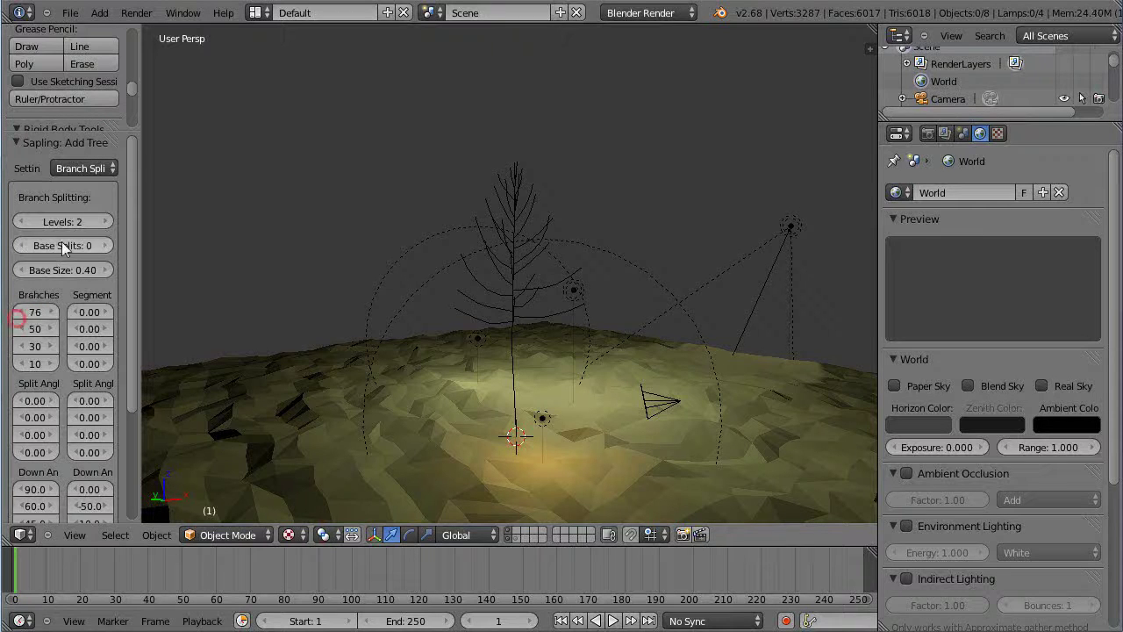
pyautogui.click(106, 222)
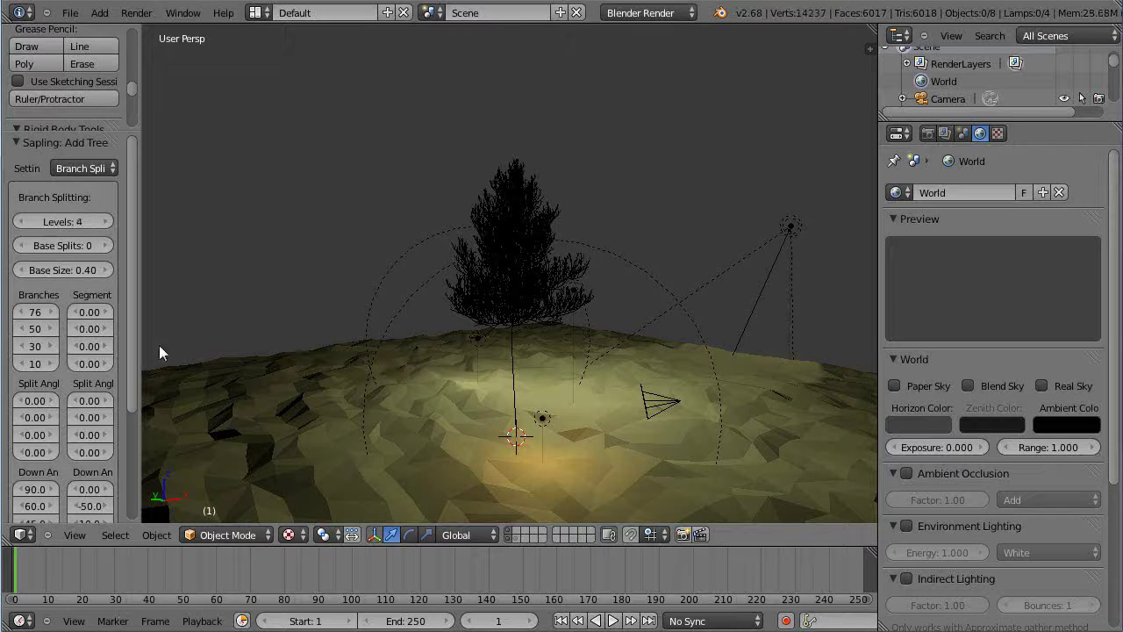
pyautogui.scroll(-5, 92, 346)
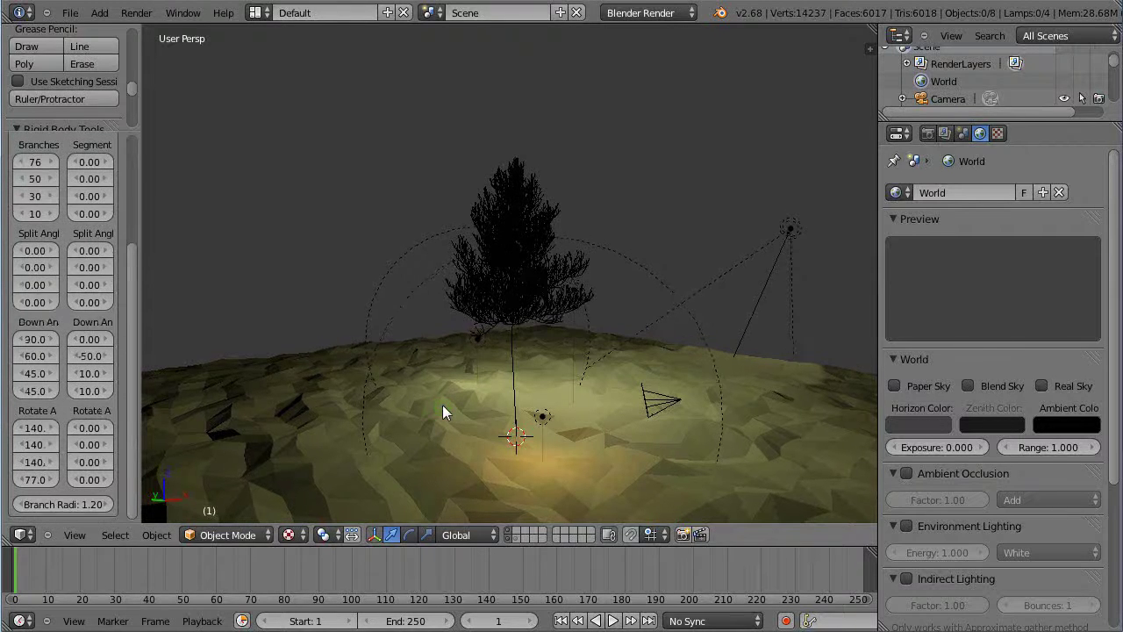
pyautogui.scroll(5, 105, 312)
# Show leaves on the Sapling tree and set the Leaves count to 12
pyautogui.click(92, 168)
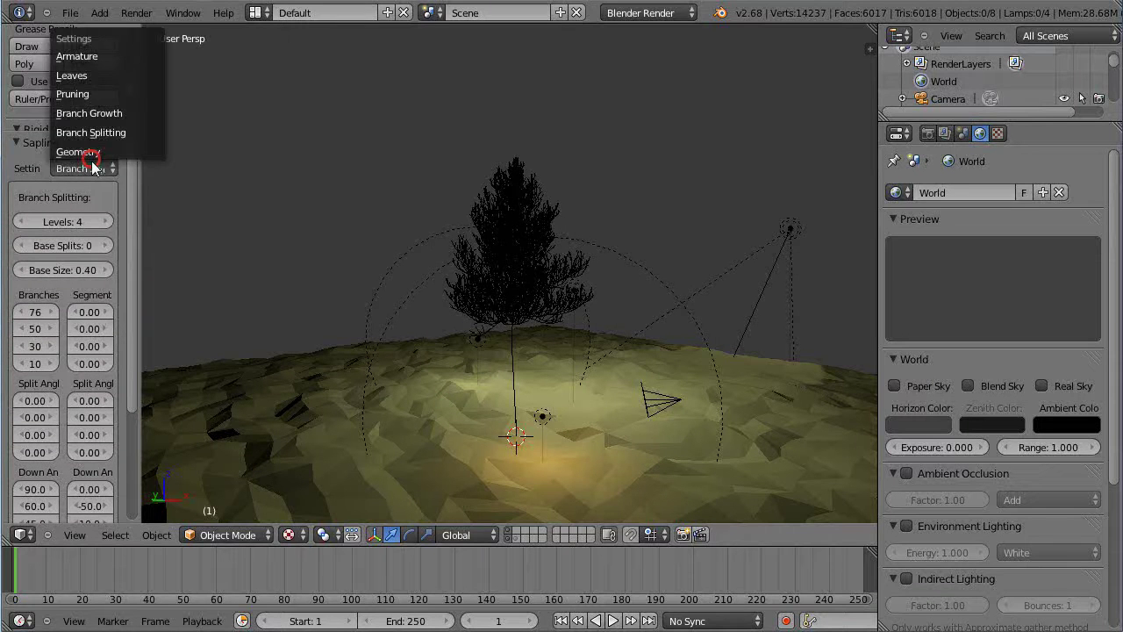
pyautogui.click(70, 75)
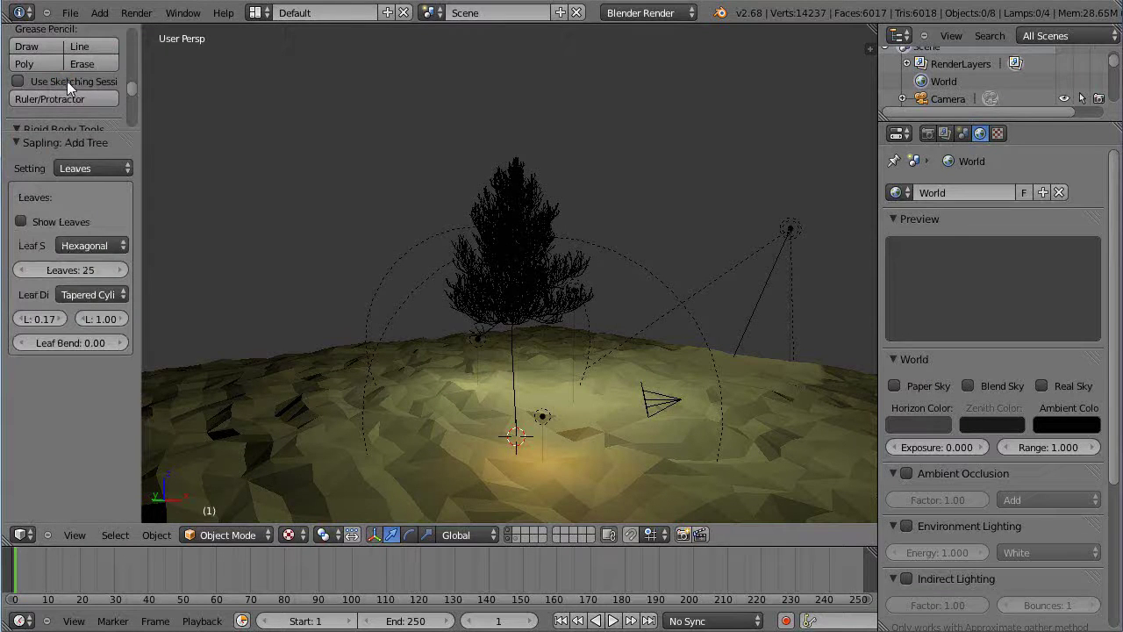
pyautogui.click(20, 222)
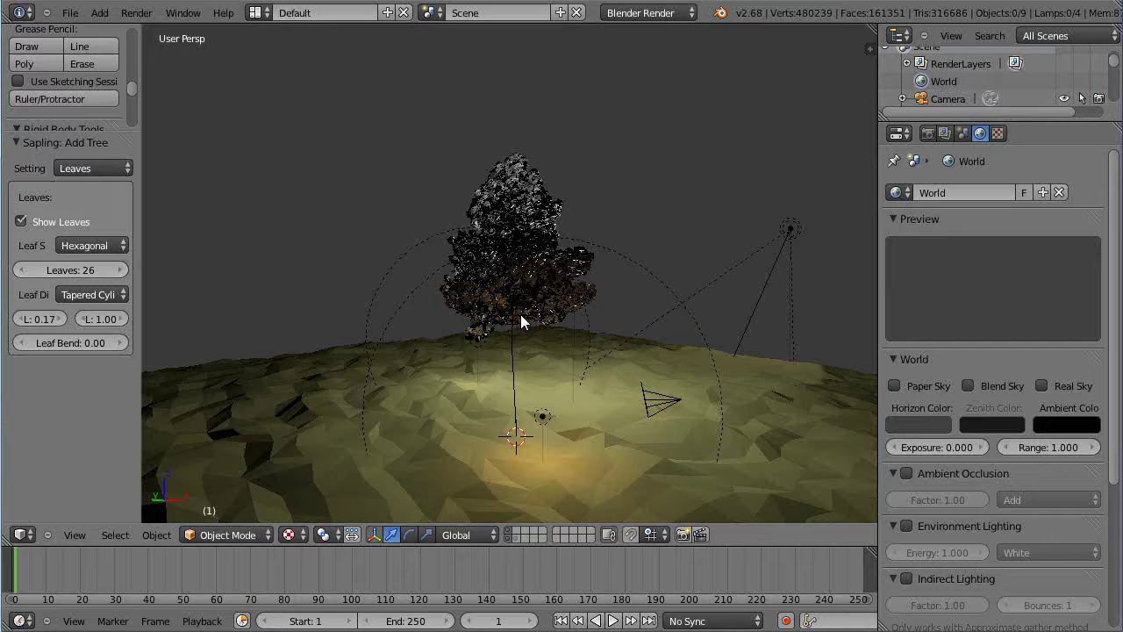
pyautogui.rightClick(521, 322)
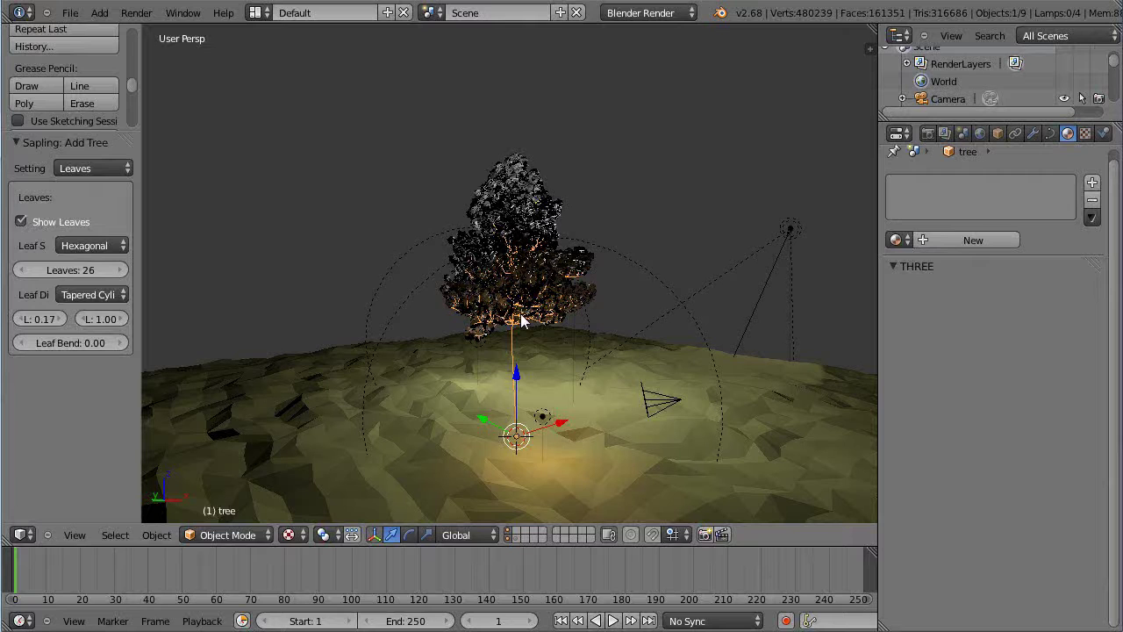
pyautogui.click(87, 169)
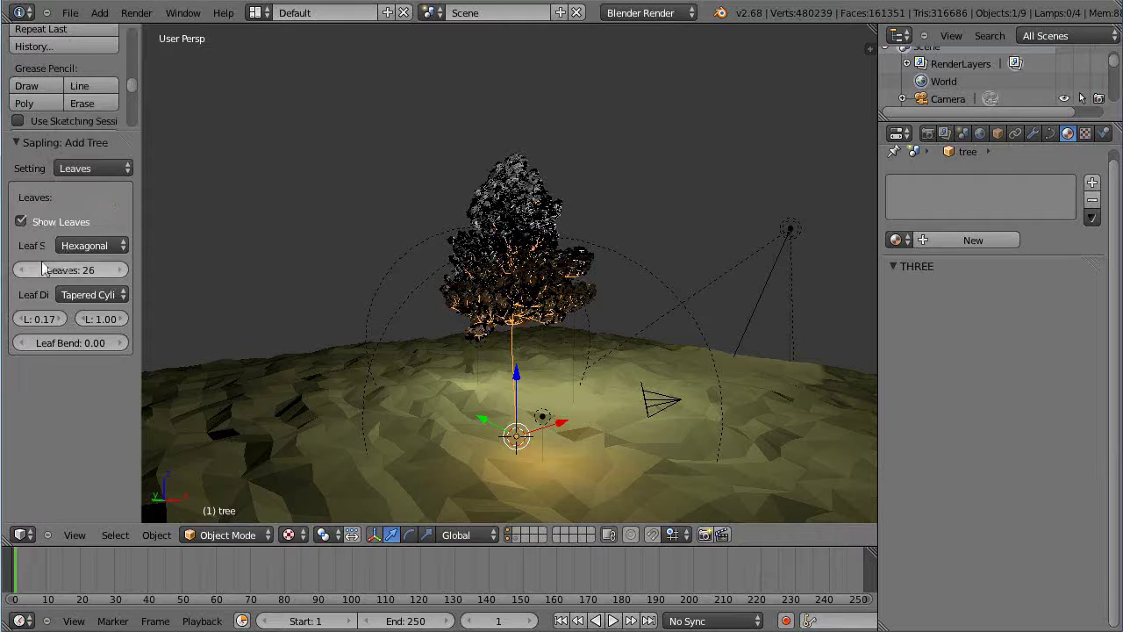
pyautogui.click(87, 271)
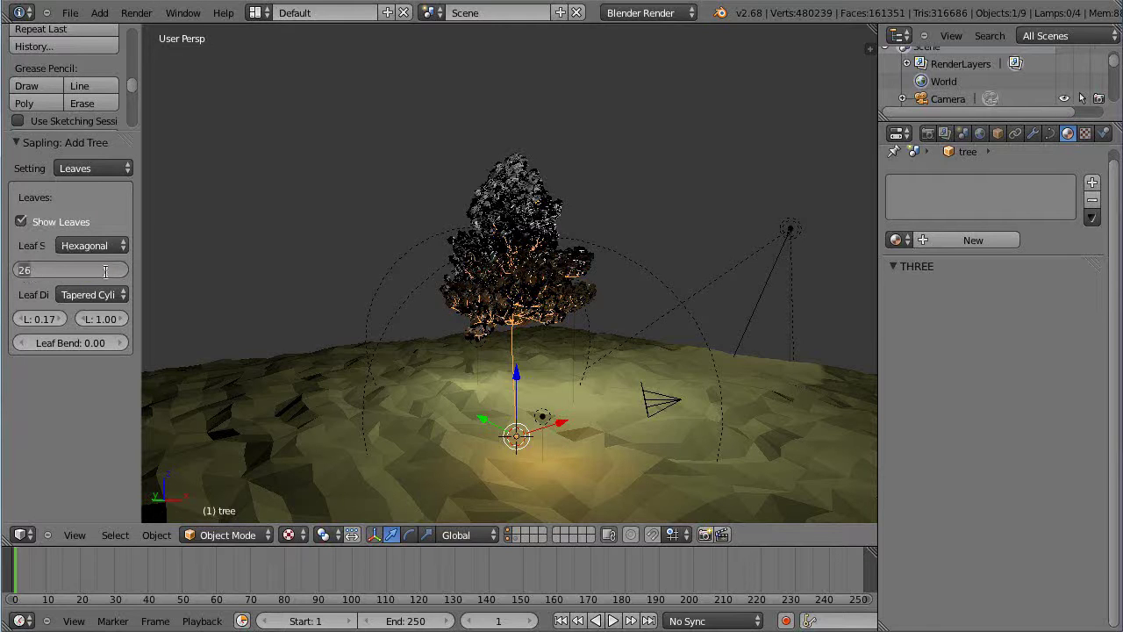
pyautogui.press('BackSpace')
pyautogui.press('Return')
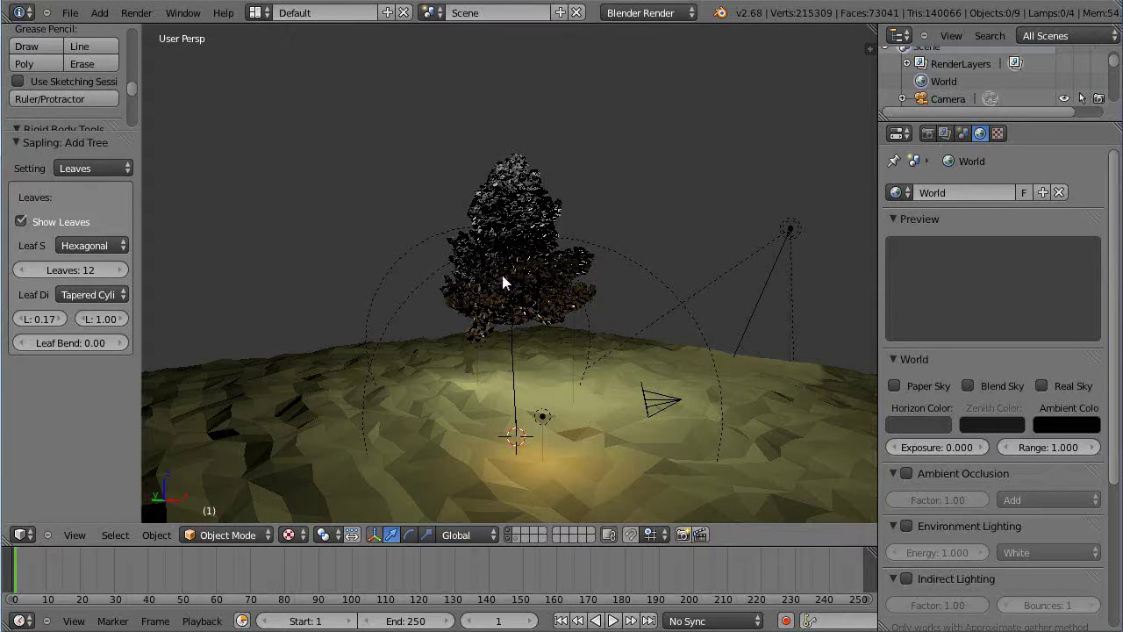
# Look through the tree's Armature and Branch Growth settings
pyautogui.click(79, 169)
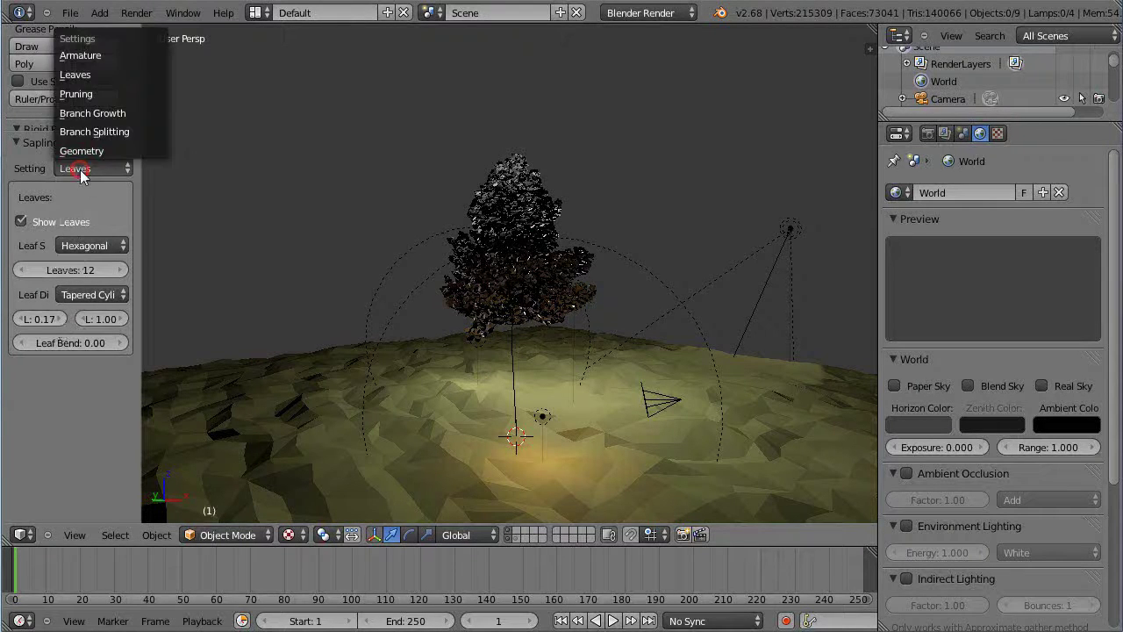
pyautogui.click(79, 58)
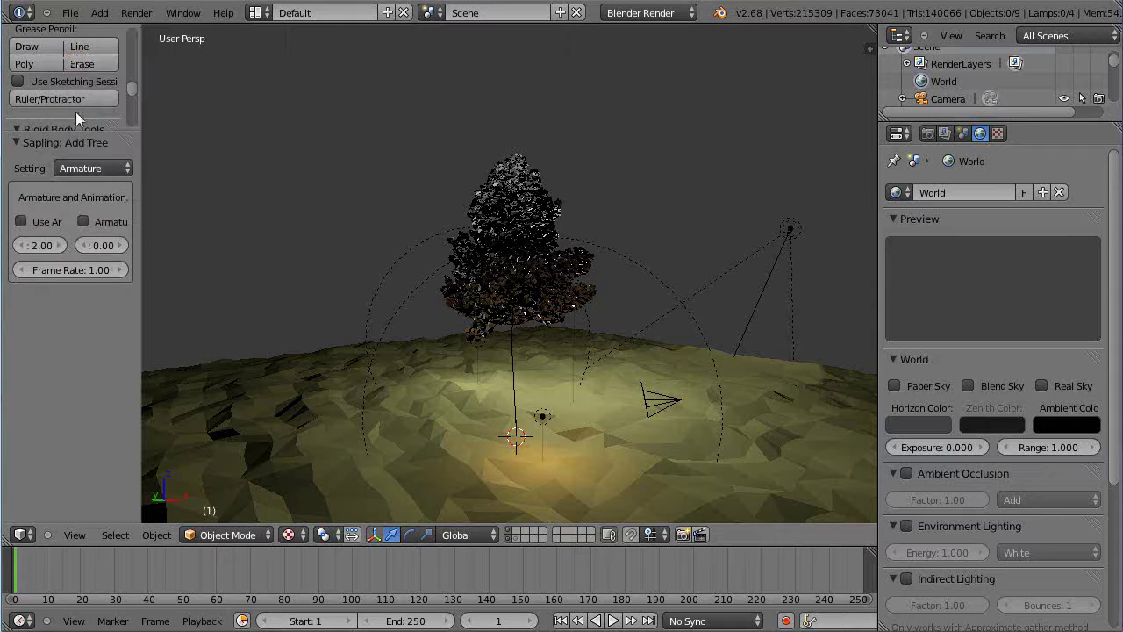
pyautogui.click(79, 169)
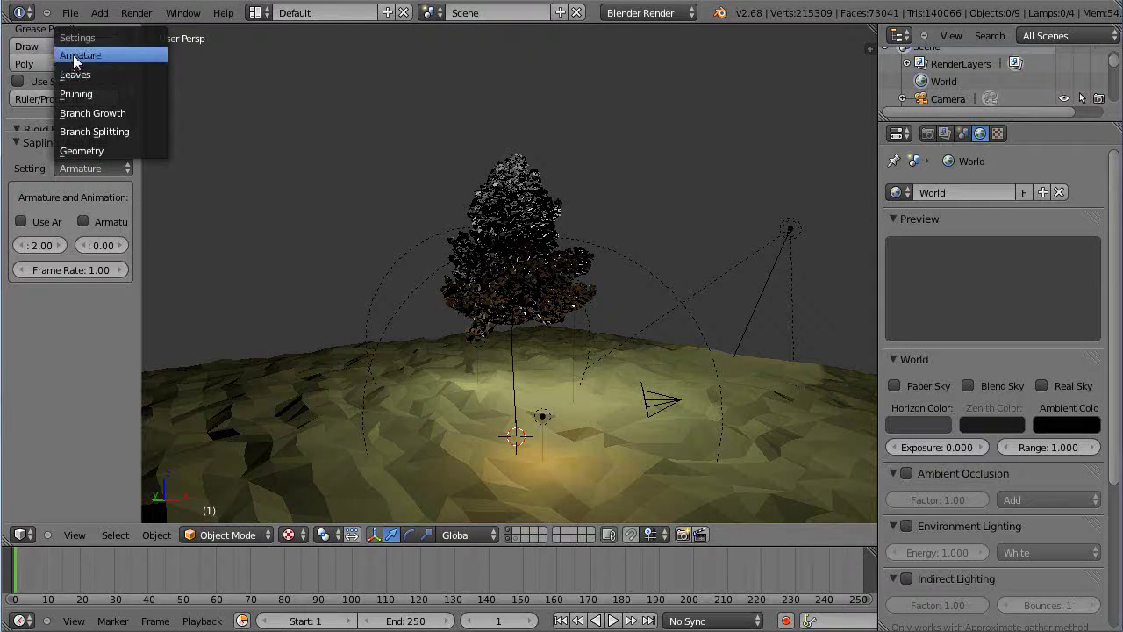
pyautogui.click(78, 115)
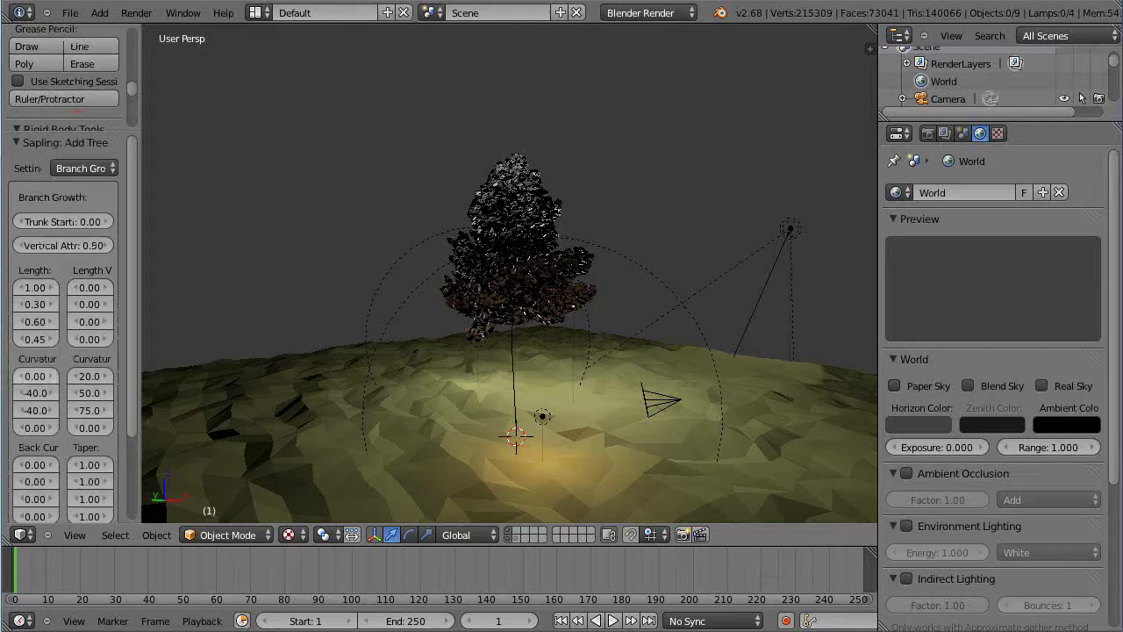
# Duplicate the orange point lamp near the trunk's base and place the copy beside the crown, offset about X 0.964, Y -0.375, Z 5.744
pyautogui.scroll(5, 588, 351)
pyautogui.scroll(-4, 588, 360)
pyautogui.moveTo(582, 372); pyautogui.dragTo(527, 406, button='middle')
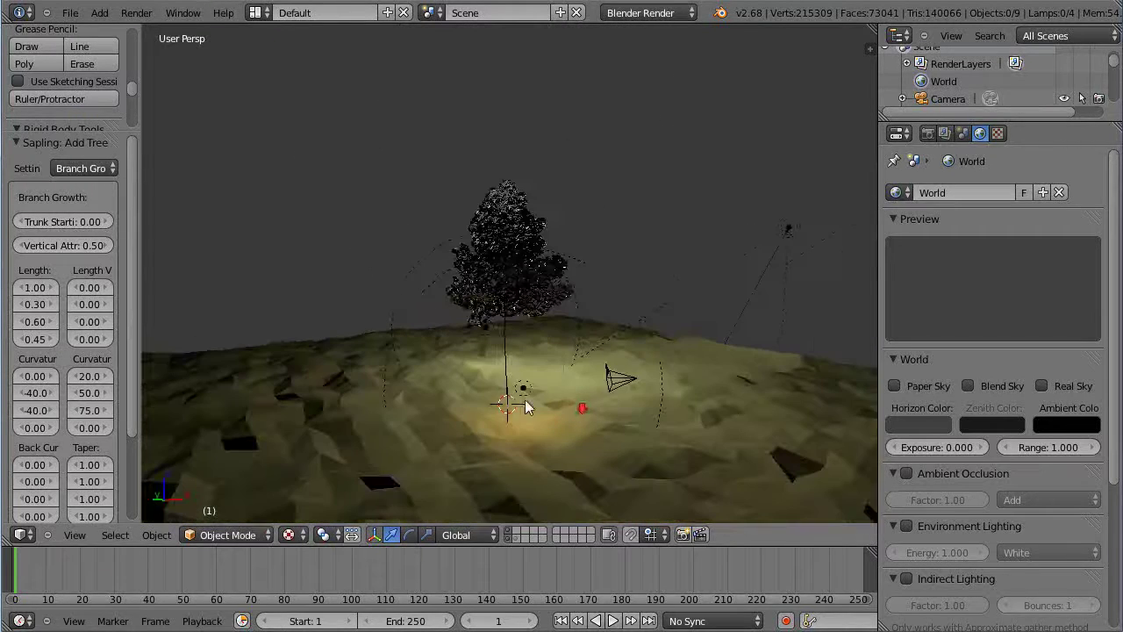
pyautogui.rightClick(523, 389)
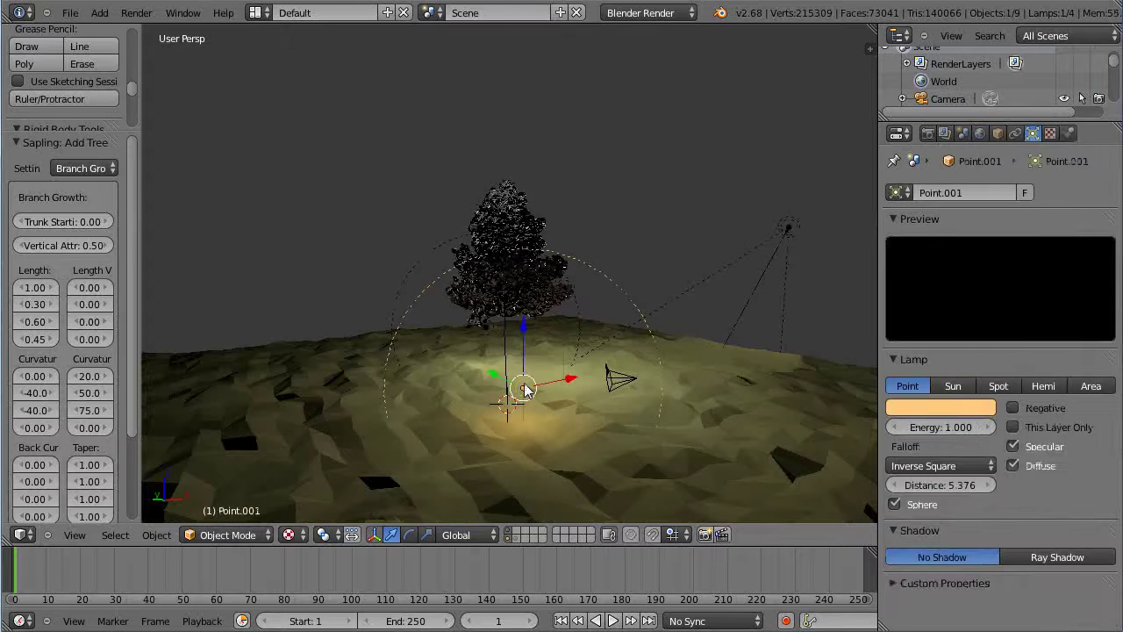
pyautogui.hotkey('shift', 'd')
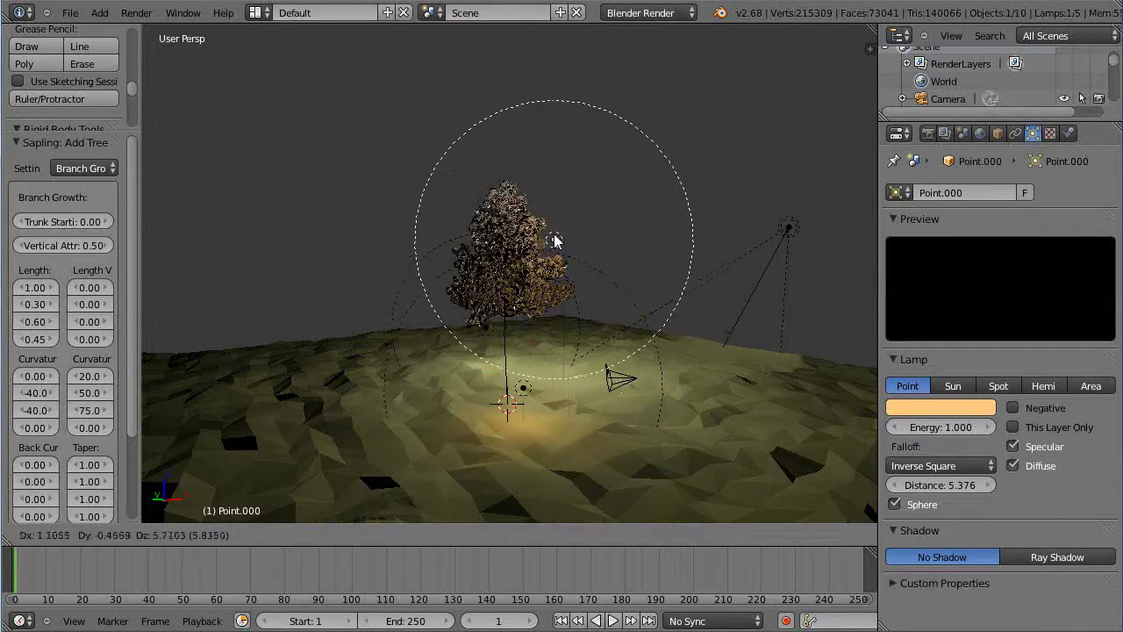
pyautogui.click(549, 238)
# Examine the lit leaves and the overall tree up close, from a distance and from several sides
pyautogui.scroll(6, 543, 323)
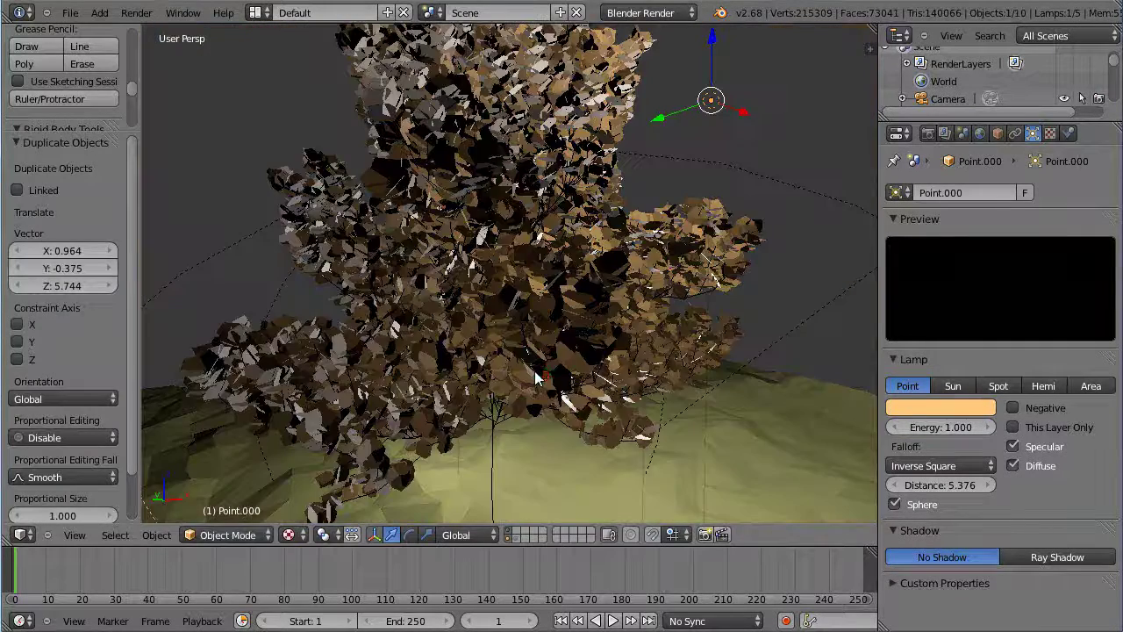
pyautogui.scroll(-2, 538, 373)
pyautogui.moveTo(540, 373); pyautogui.dragTo(649, 274, button='middle')
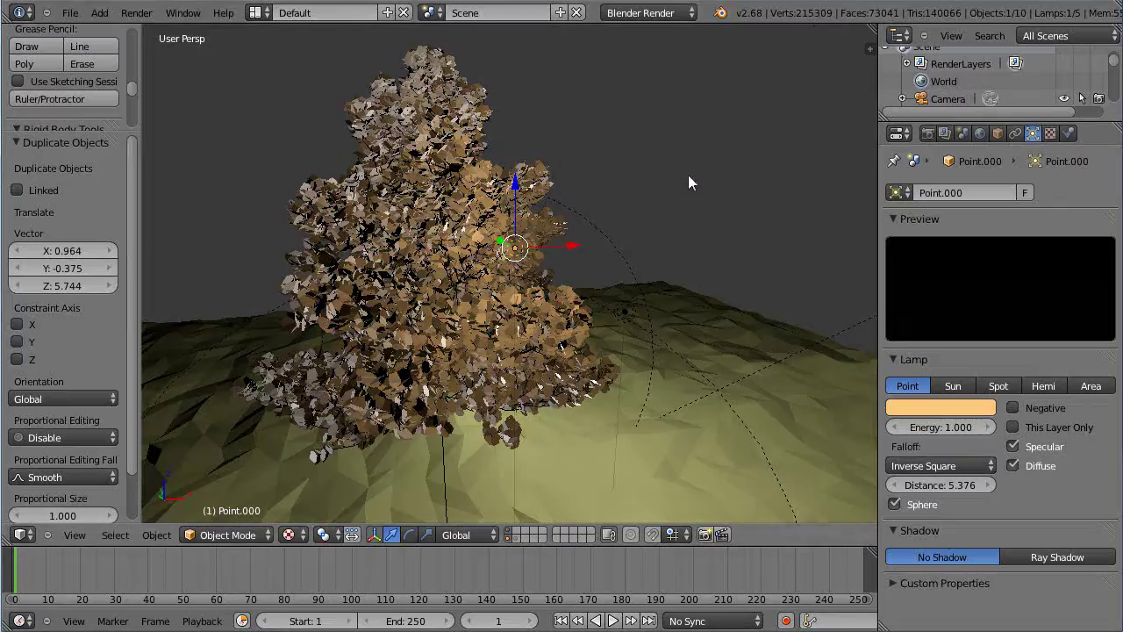
pyautogui.moveTo(688, 181); pyautogui.dragTo(557, 286, button='middle')
pyautogui.scroll(-5, 690, 197)
pyautogui.scroll(5, 570, 263)
pyautogui.scroll(-3, 565, 279)
pyautogui.scroll(3, 578, 289)
pyautogui.scroll(-4, 578, 285)
pyautogui.scroll(-3, 492, 286)
pyautogui.scroll(5, 494, 294)
pyautogui.scroll(-5, 509, 303)
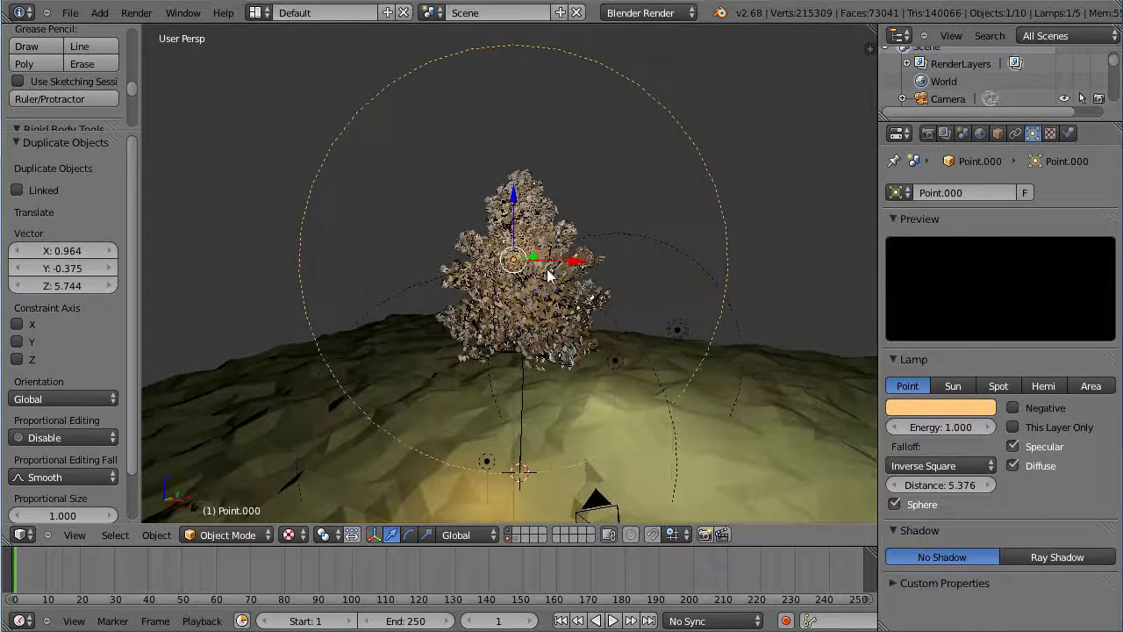
pyautogui.scroll(2, 507, 324)
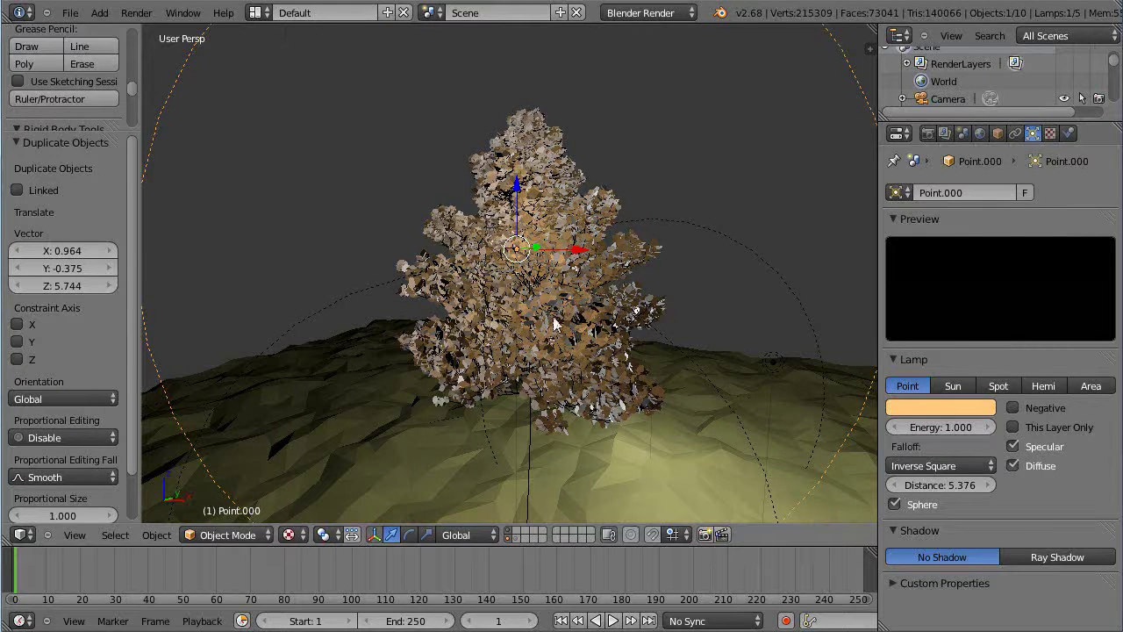
pyautogui.scroll(-4, 317, 380)
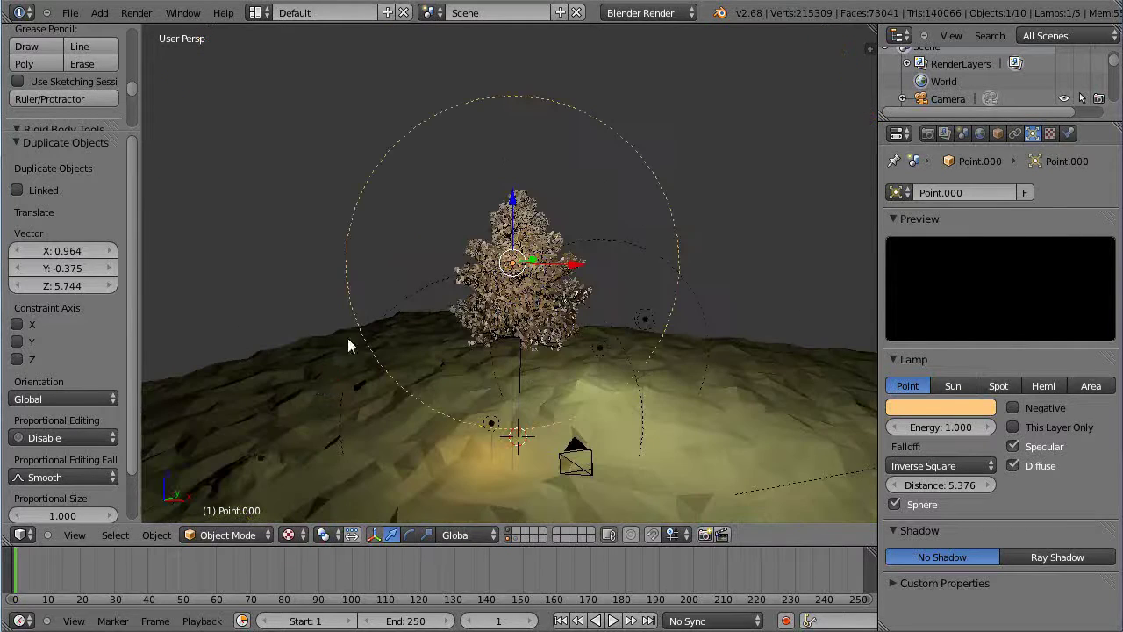
# Enable a force field on the duplicated lamp and set its type to Wind
pyautogui.click(1063, 133)
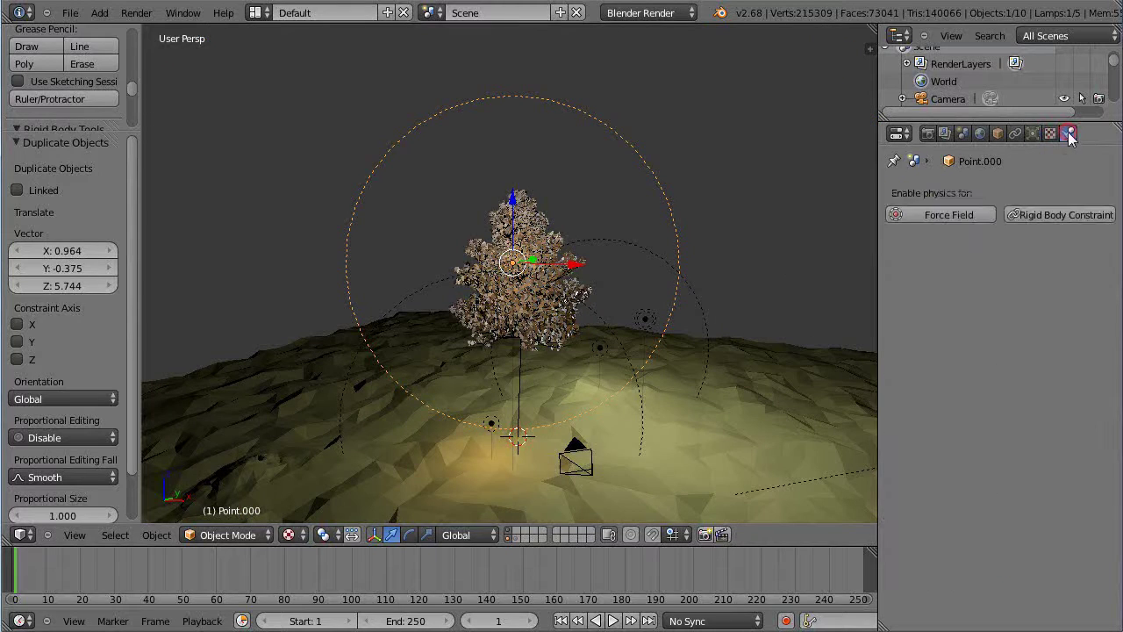
pyautogui.click(952, 218)
pyautogui.click(1009, 268)
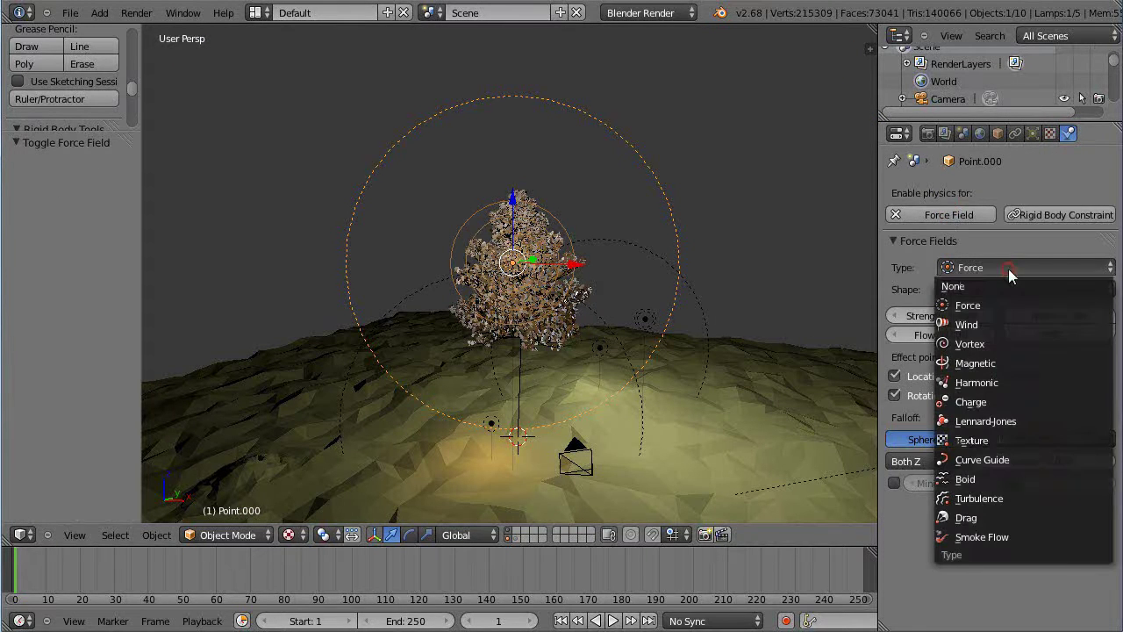
pyautogui.click(969, 325)
# Move the wind lamp about -5.188 along the Y axis, away from the tree
pyautogui.moveTo(415, 300); pyautogui.dragTo(441, 309, button='middle')
pyautogui.scroll(6, 441, 309)
pyautogui.scroll(-5, 441, 309)
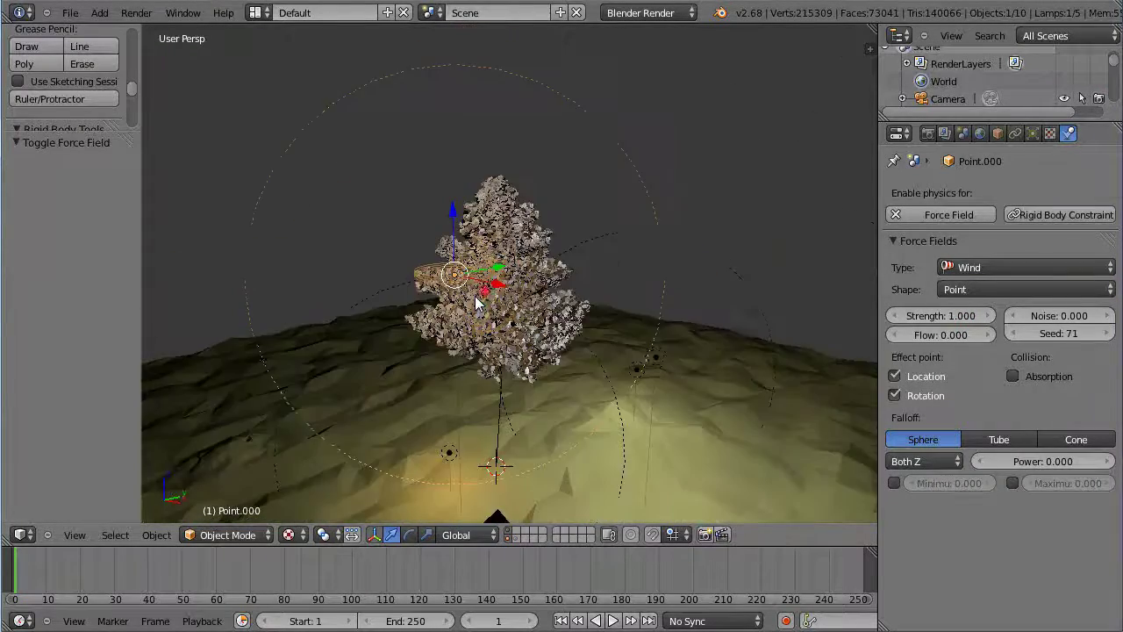
pyautogui.scroll(4, 447, 302)
pyautogui.scroll(-3, 453, 297)
pyautogui.press('g')
pyautogui.press('y')
pyautogui.click(255, 326)
pyautogui.scroll(-4, 327, 349)
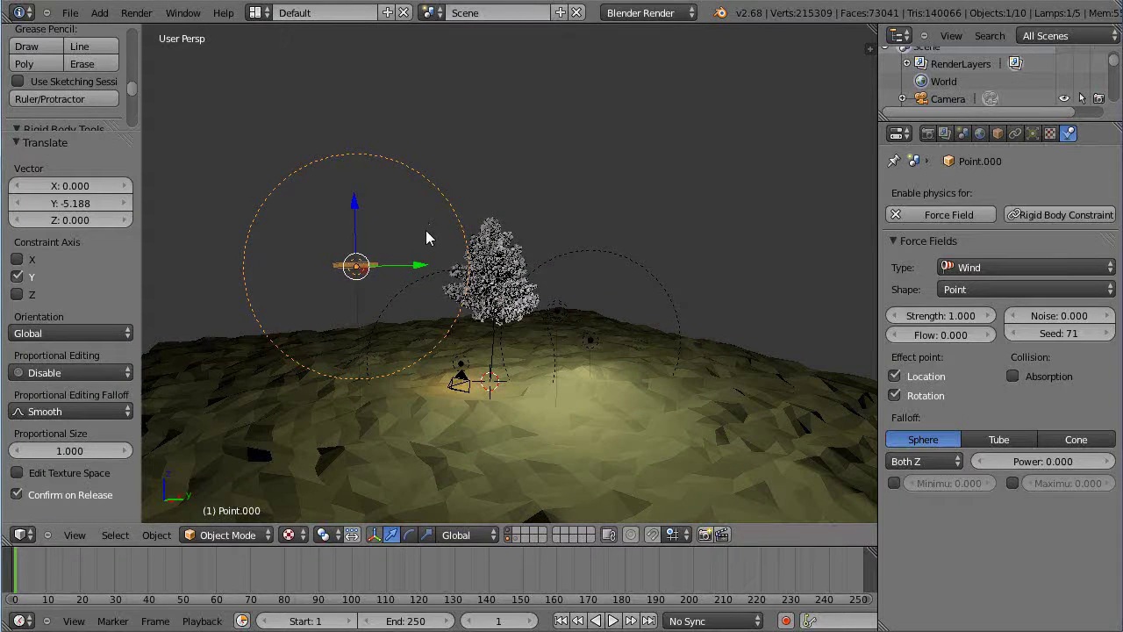
# Set the wind strength to 10.916 and rotate the lamp about the X axis so the wind points at the tree
pyautogui.moveTo(907, 324); pyautogui.dragTo(920, 320)
pyautogui.moveTo(362, 306); pyautogui.dragTo(347, 324, button='middle')
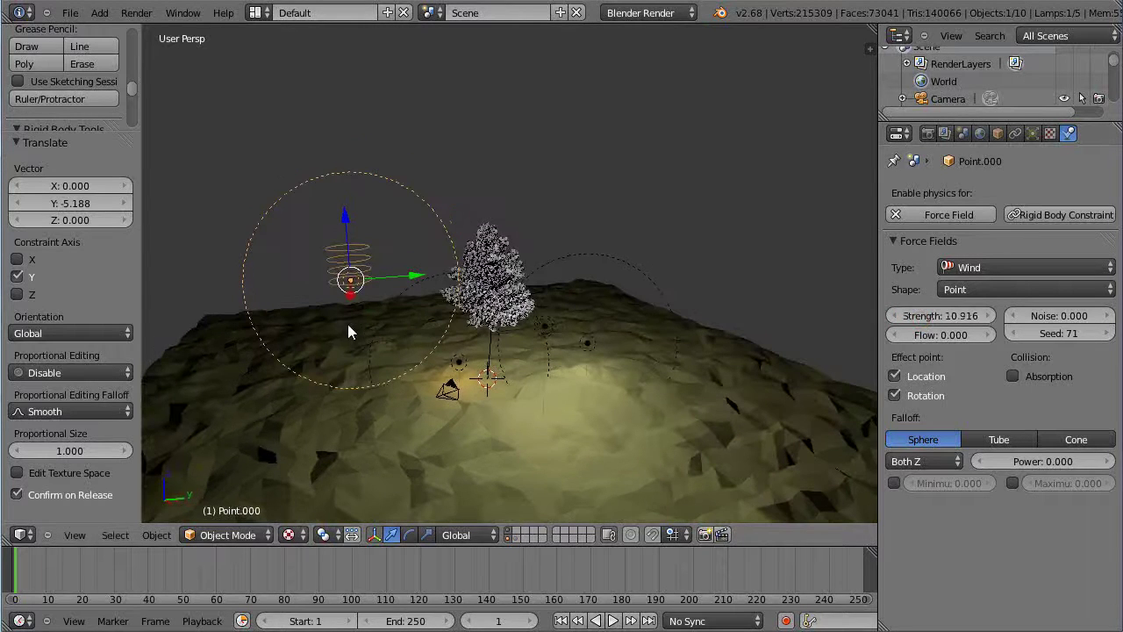
pyautogui.press('r')
pyautogui.press('x')
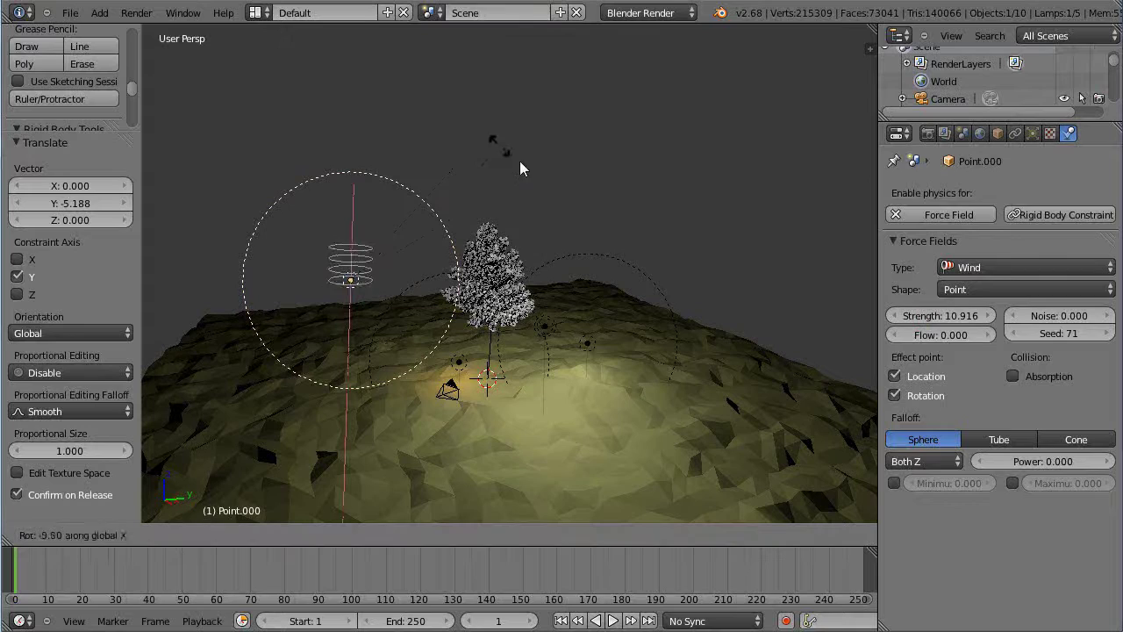
pyautogui.click(443, 373)
# Move the wind lamp about -2.35 further along Y and lower it about 1.13 along Z
pyautogui.moveTo(421, 369); pyautogui.dragTo(360, 298, button='middle')
pyautogui.press('g')
pyautogui.press('y')
pyautogui.click(426, 348)
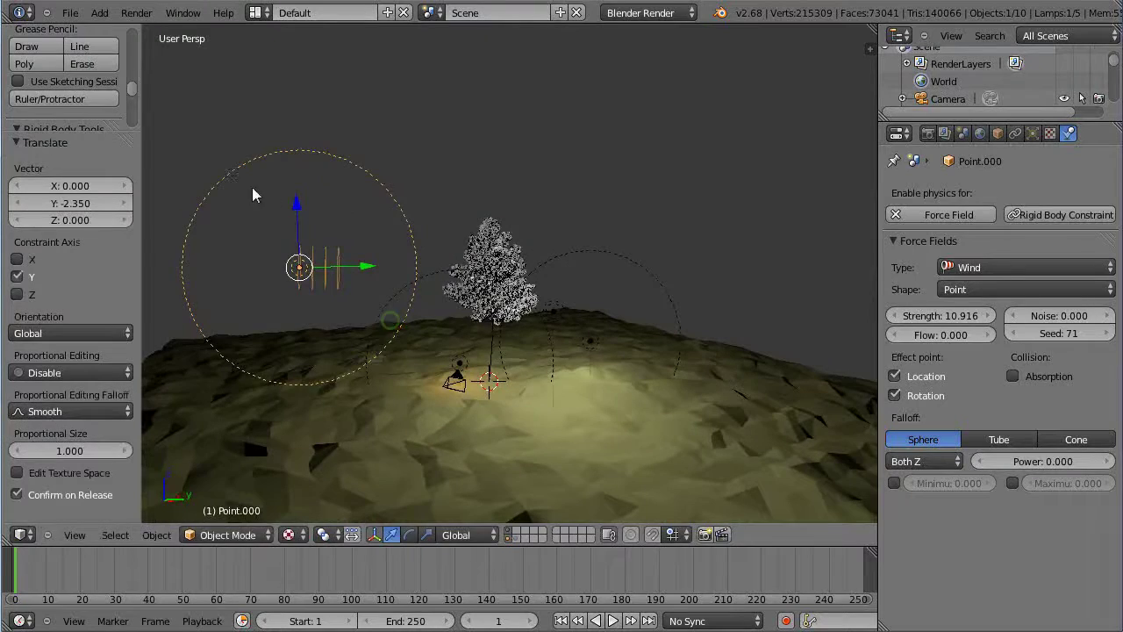
pyautogui.press('g')
pyautogui.press('z')
pyautogui.click(297, 229)
# Select the tree's leaves object so that its physics options are available
pyautogui.moveTo(409, 333); pyautogui.dragTo(421, 383, button='middle')
pyautogui.scroll(4, 386, 348)
pyautogui.scroll(-2, 386, 348)
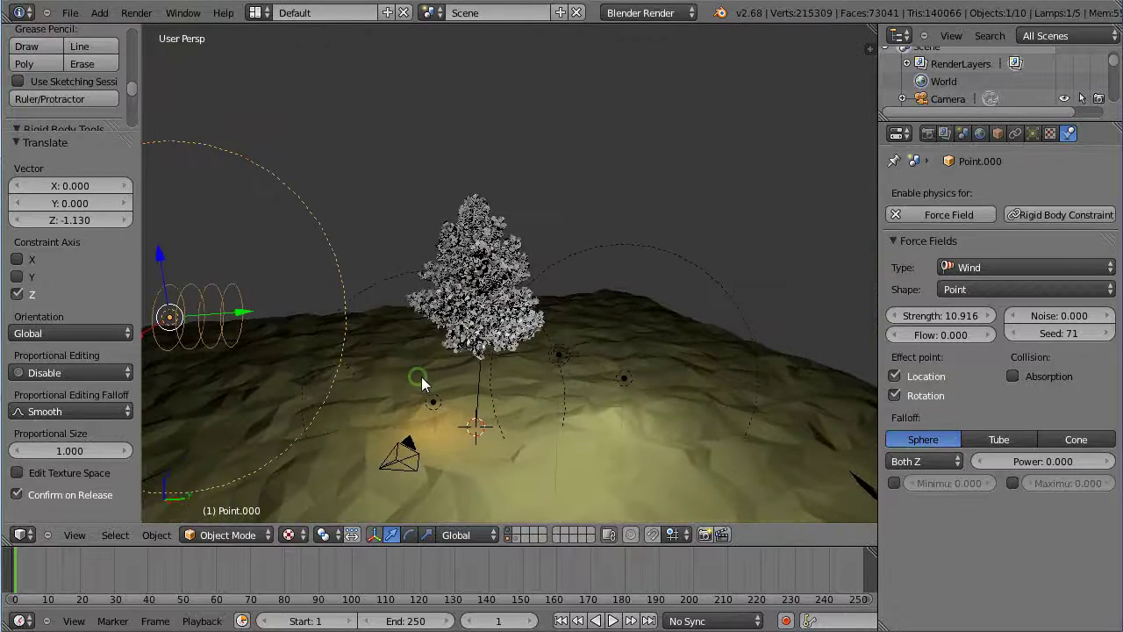
pyautogui.rightClick(497, 315)
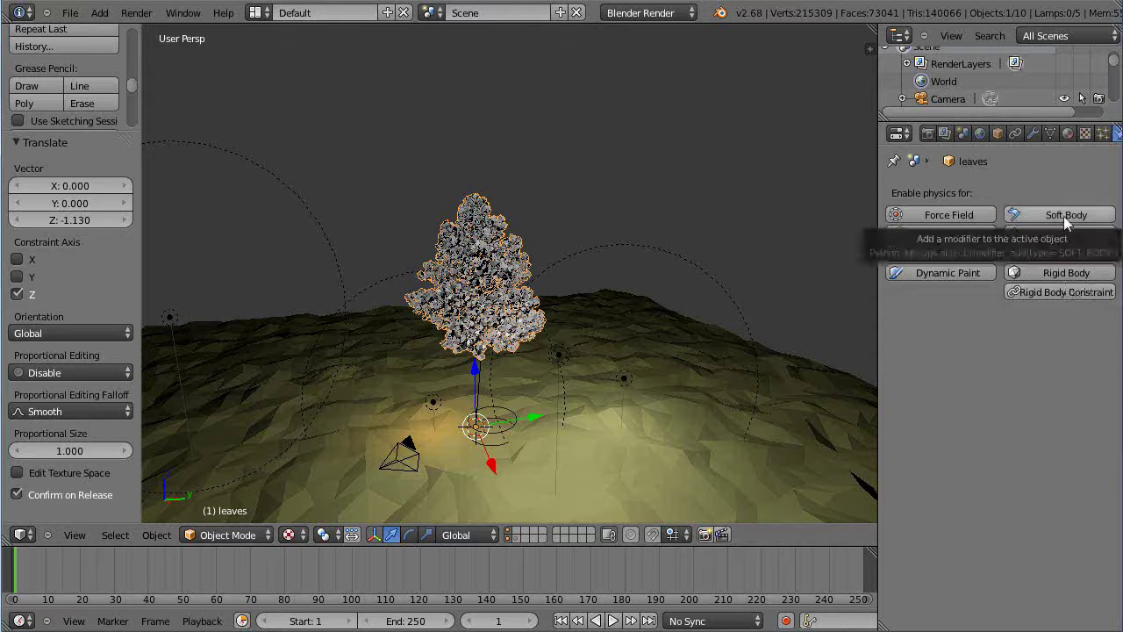
pyautogui.scroll(-2, 539, 356)
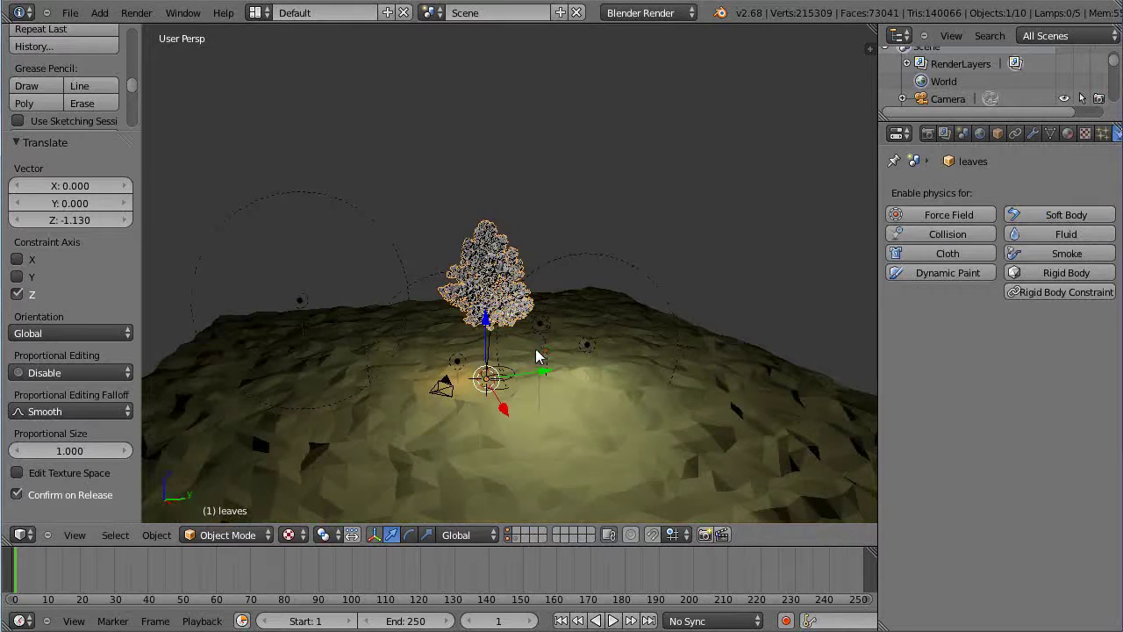
pyautogui.scroll(2, 538, 355)
# Save the scene as BasicStartup_TreeSapling.blend in the Scenes_for_Blender_2.68a folder
pyautogui.click(70, 12)
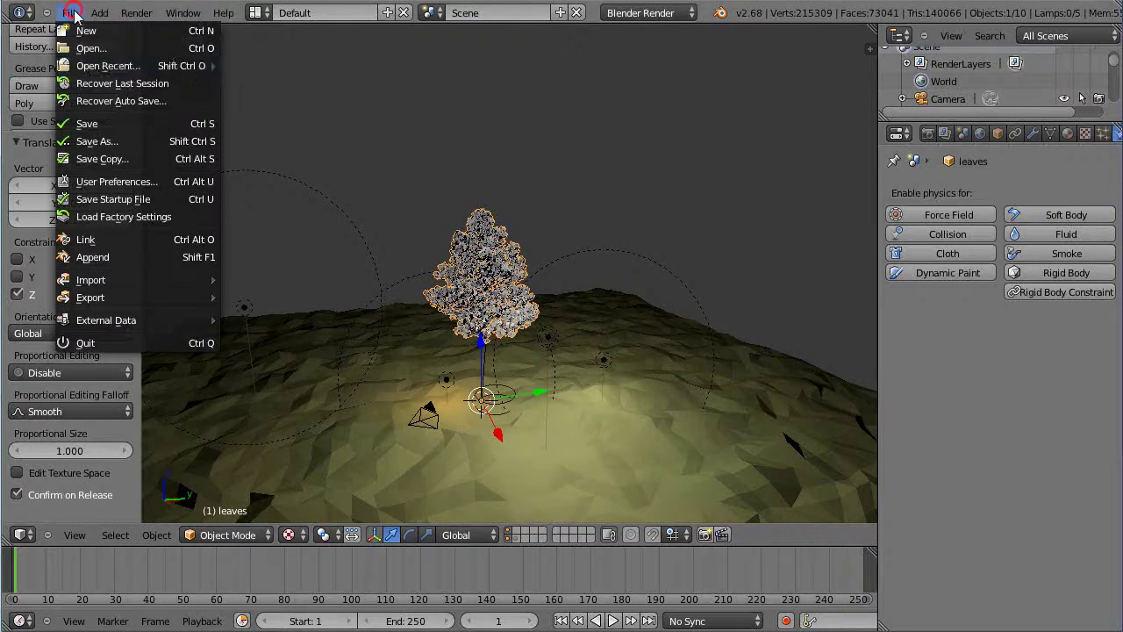
pyautogui.click(99, 140)
pyautogui.click(287, 77)
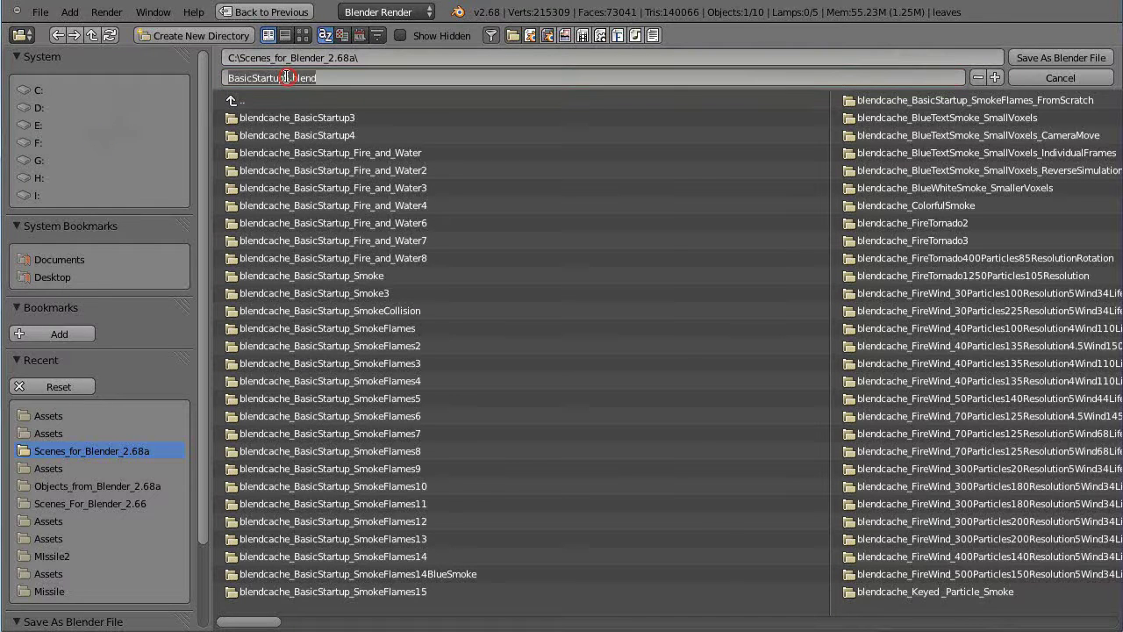
pyautogui.click(291, 77)
pyautogui.write('5')
pyautogui.press('BackSpace')
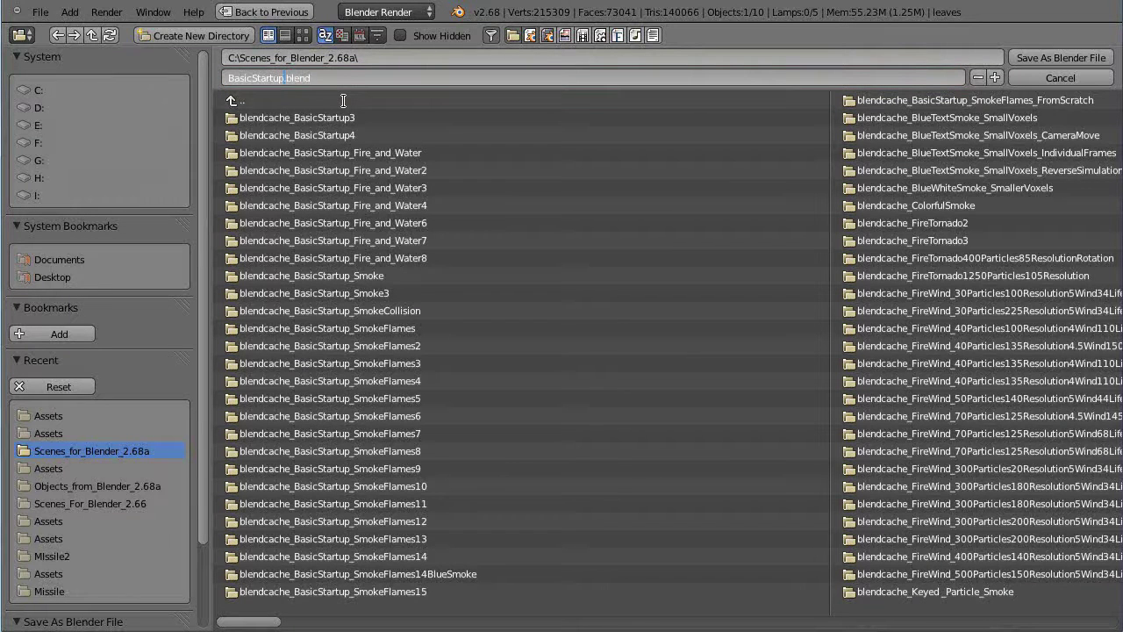
pyautogui.write('_TreeSapling')
pyautogui.press('Return')
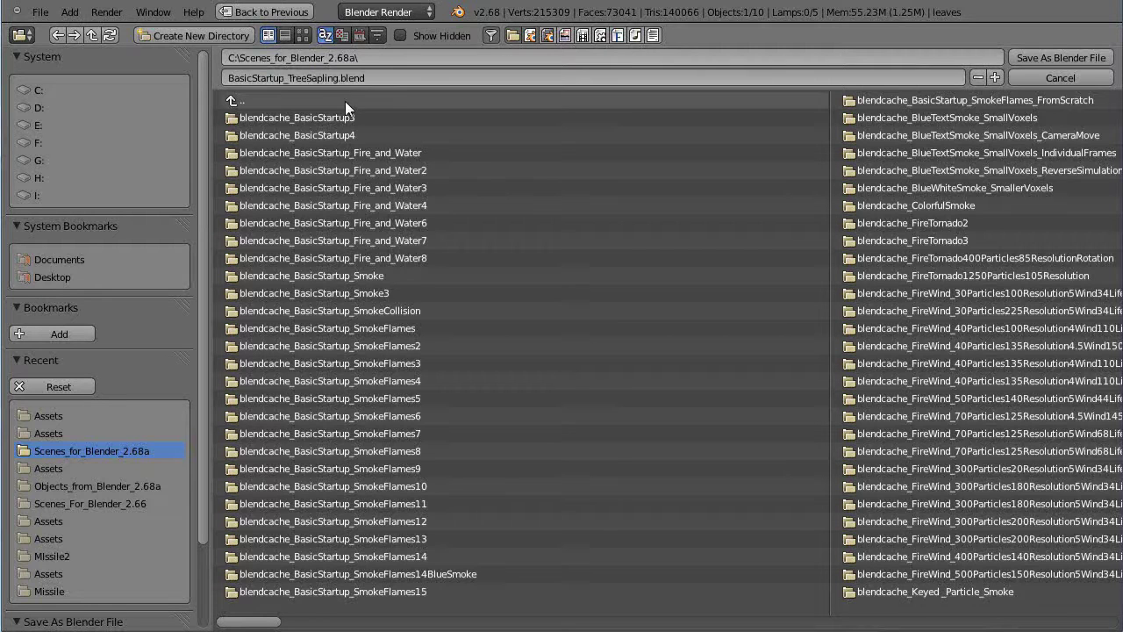
pyautogui.click(1026, 56)
# Add Soft Body physics to the tree's leaves
pyautogui.scroll(4, 638, 154)
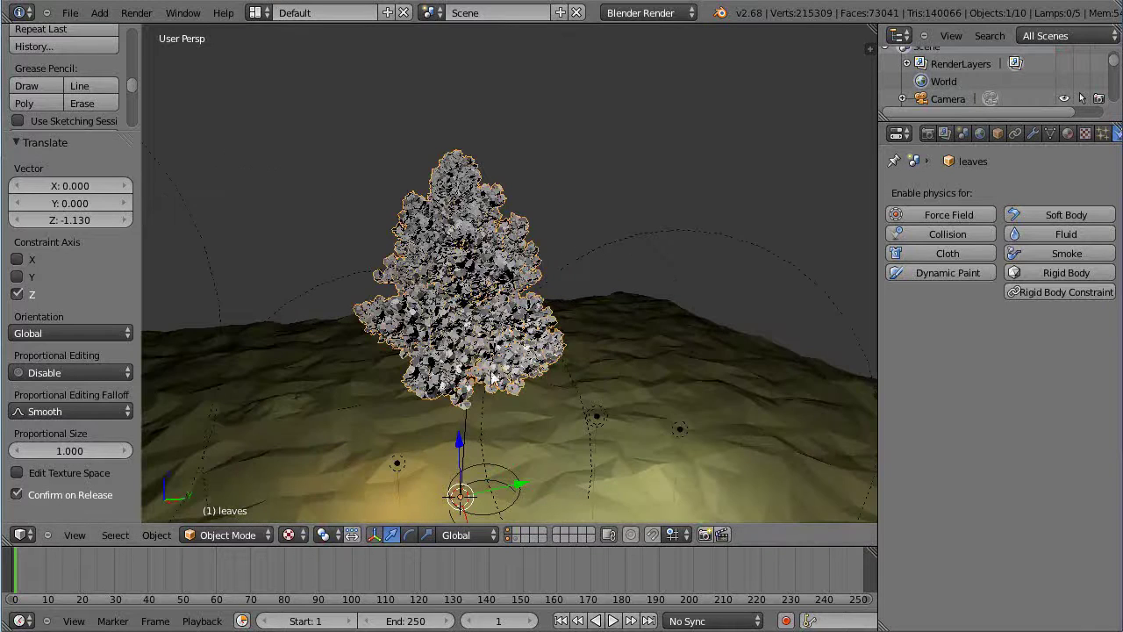
pyautogui.click(1079, 218)
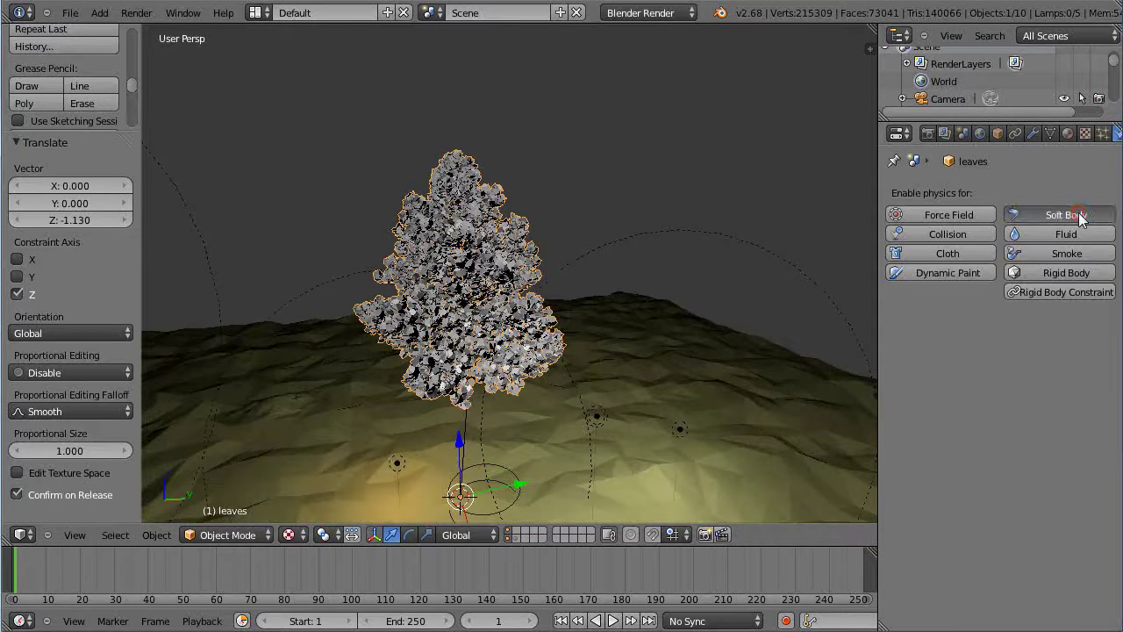
pyautogui.rightClick(497, 296)
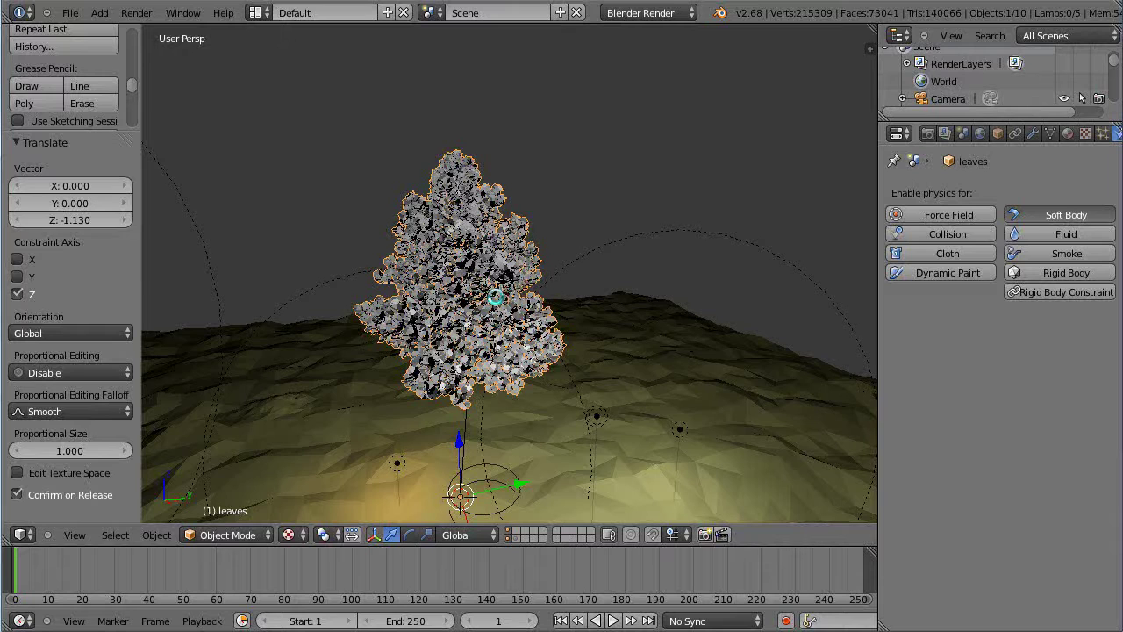